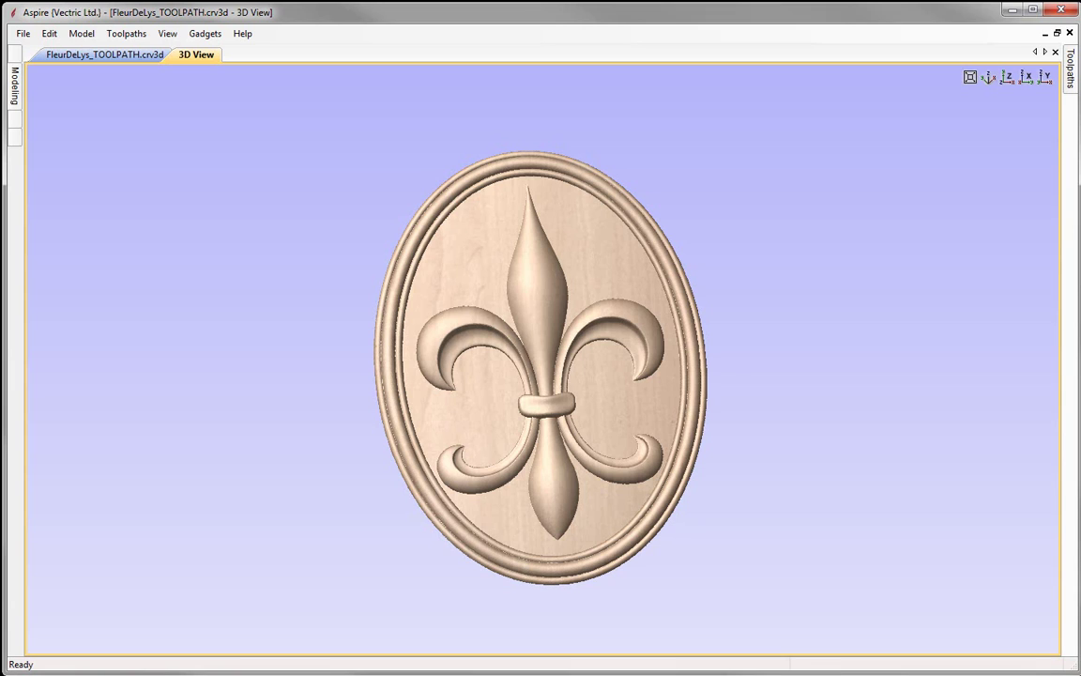
# Close the current toolpath file and open FleurDeLys_MODEL.crv3d from the FleurDeLys_FILES folder.
pyautogui.click(22, 33)
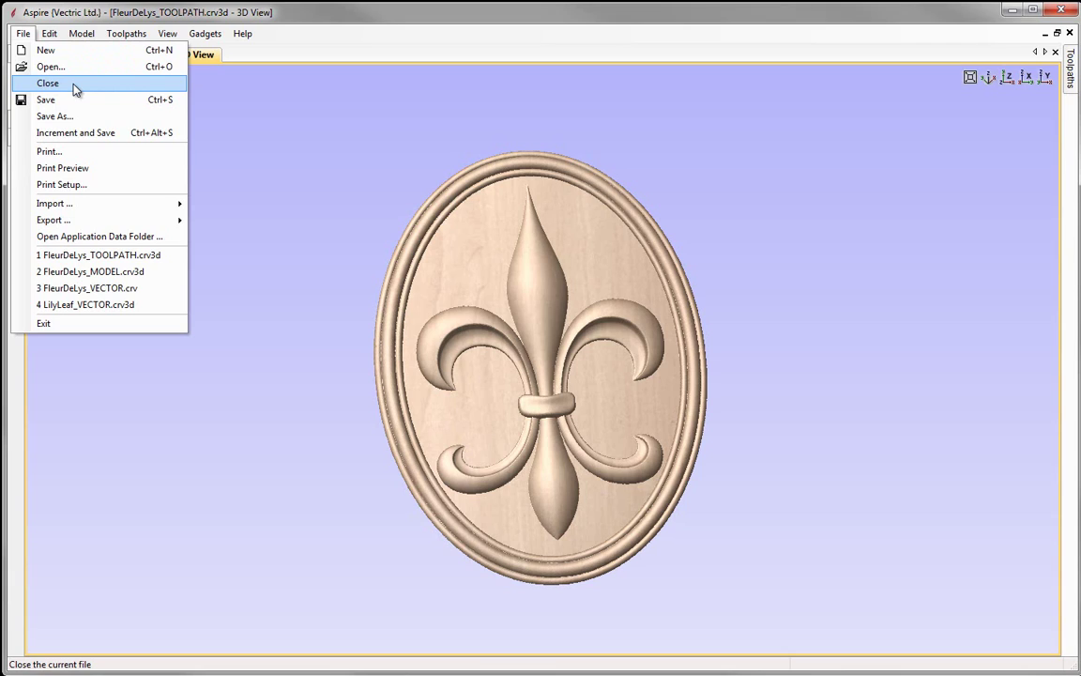
pyautogui.click(75, 89)
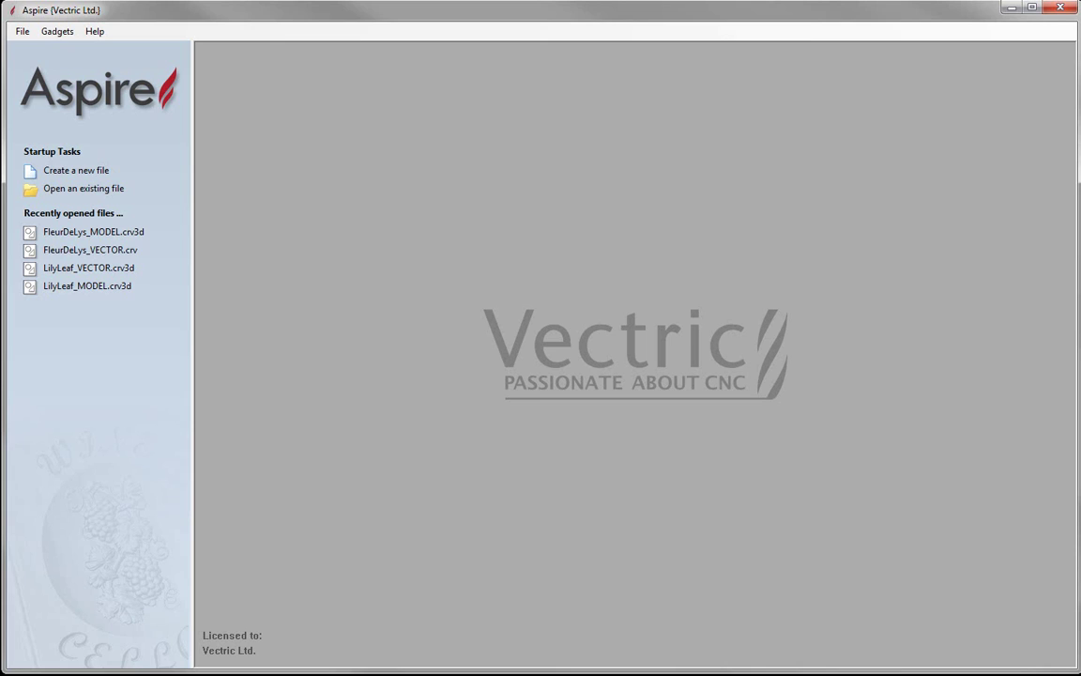
pyautogui.click(104, 193)
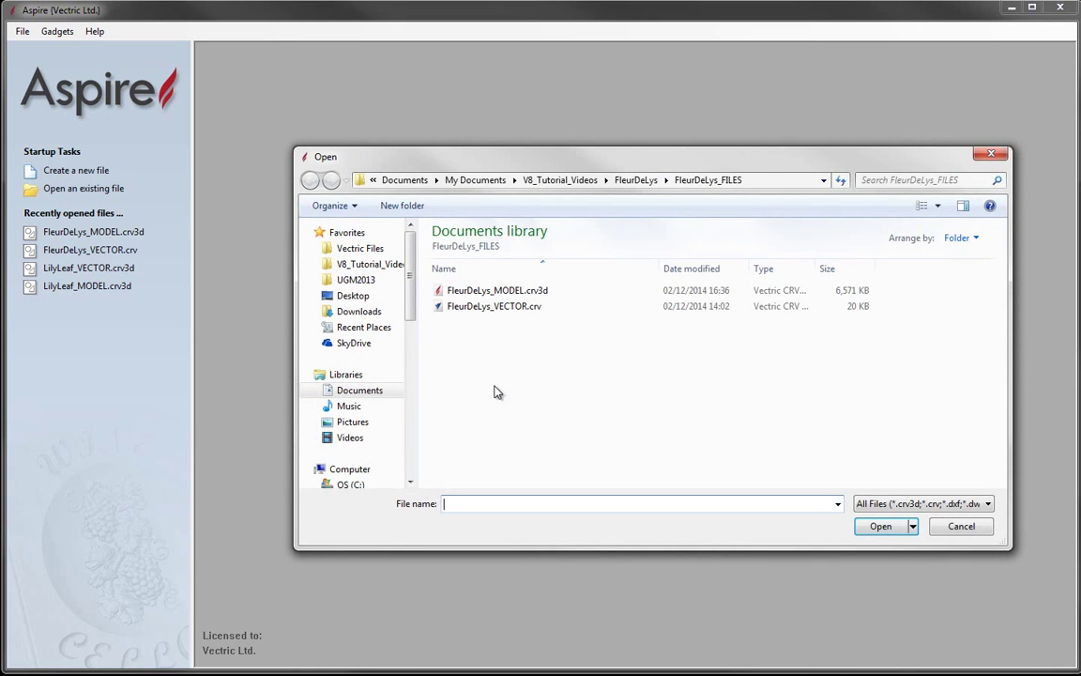
pyautogui.click(486, 294)
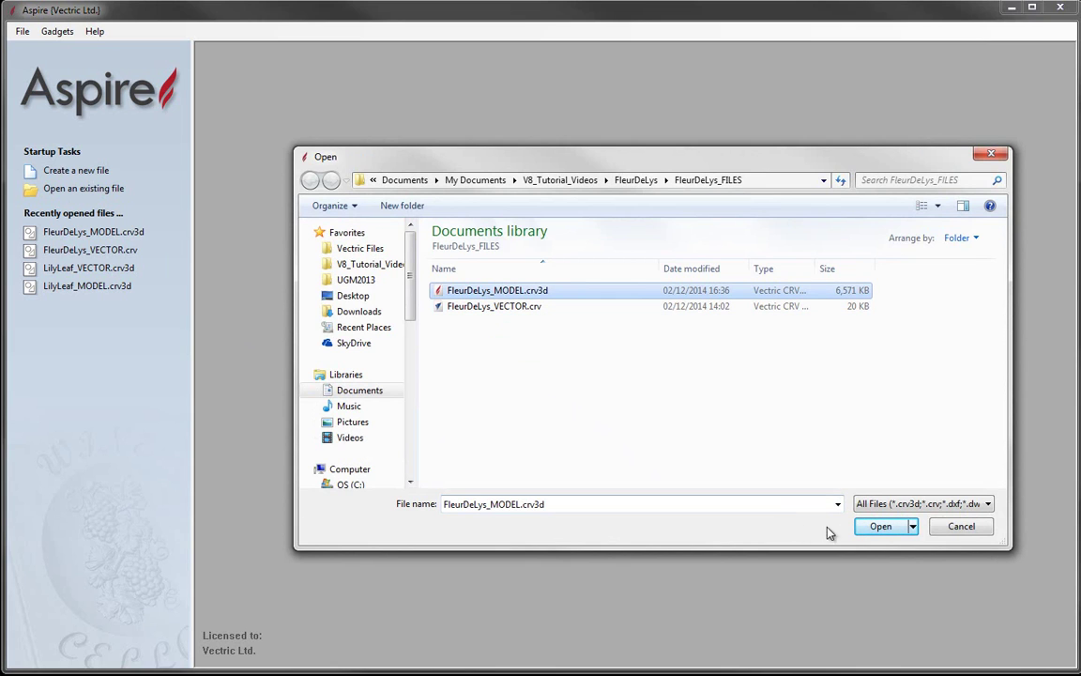
pyautogui.click(881, 527)
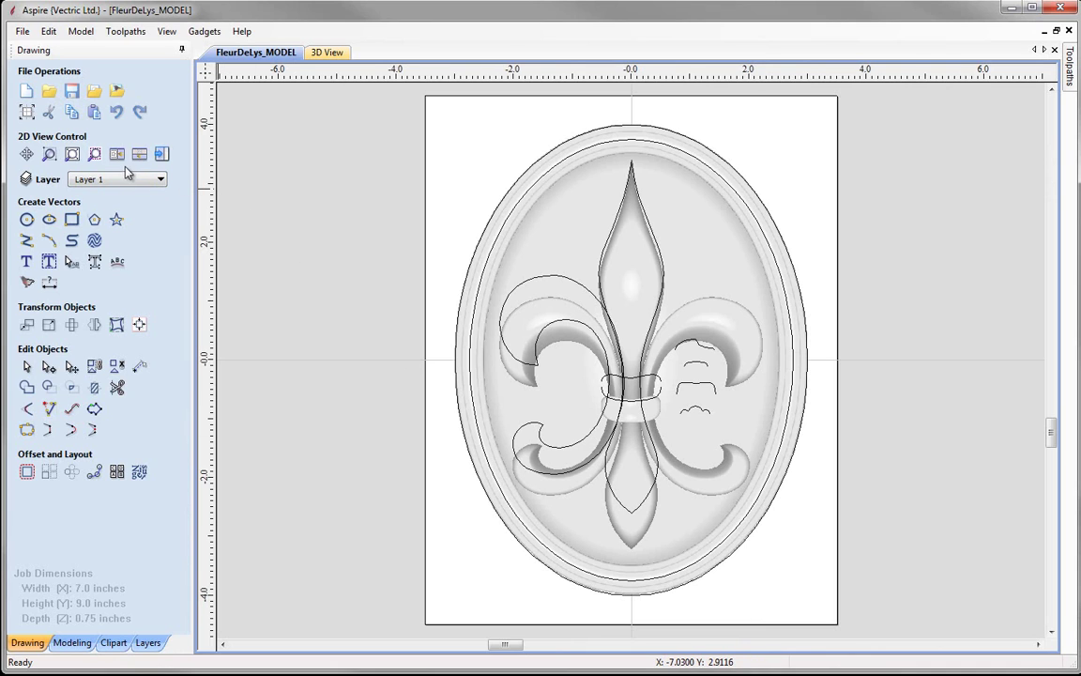
# Tile the 2D and 3D views side by side and select the outermost oval border vector.
pyautogui.click(118, 162)
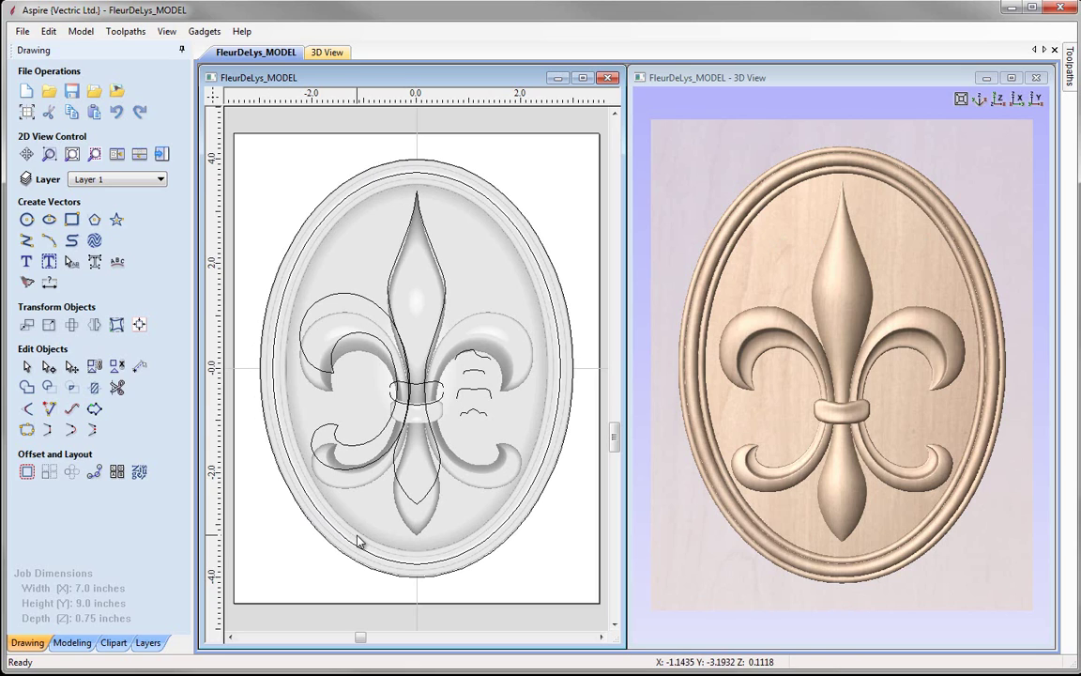
pyautogui.click(473, 177)
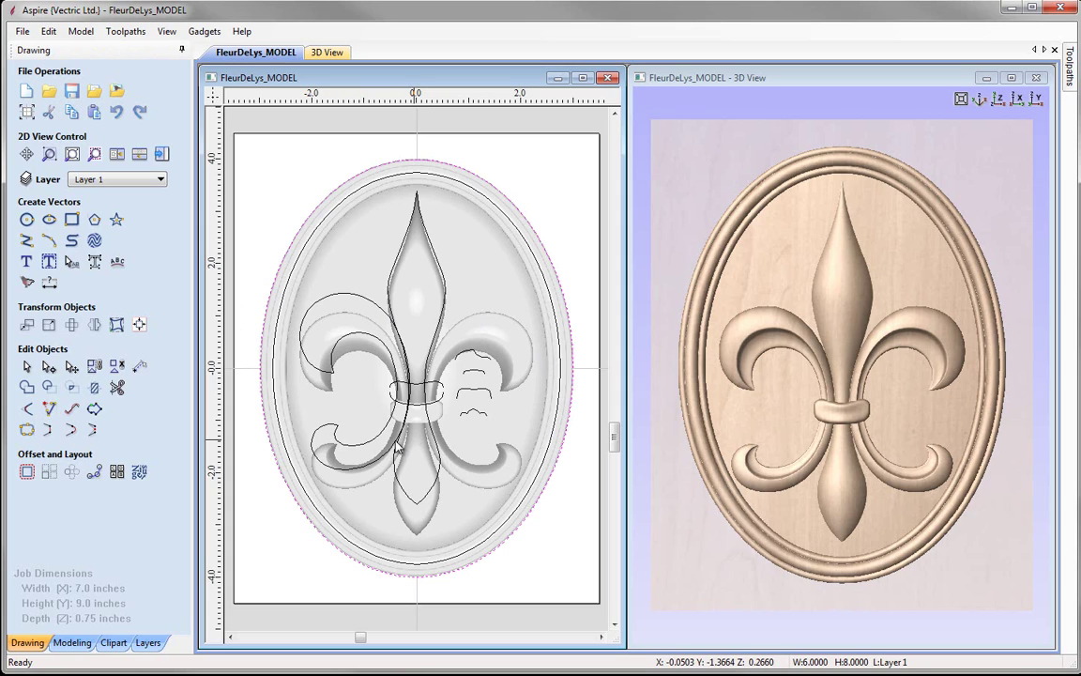
# Scale the whole model to an exact height of 0.5 inches.
pyautogui.click(73, 642)
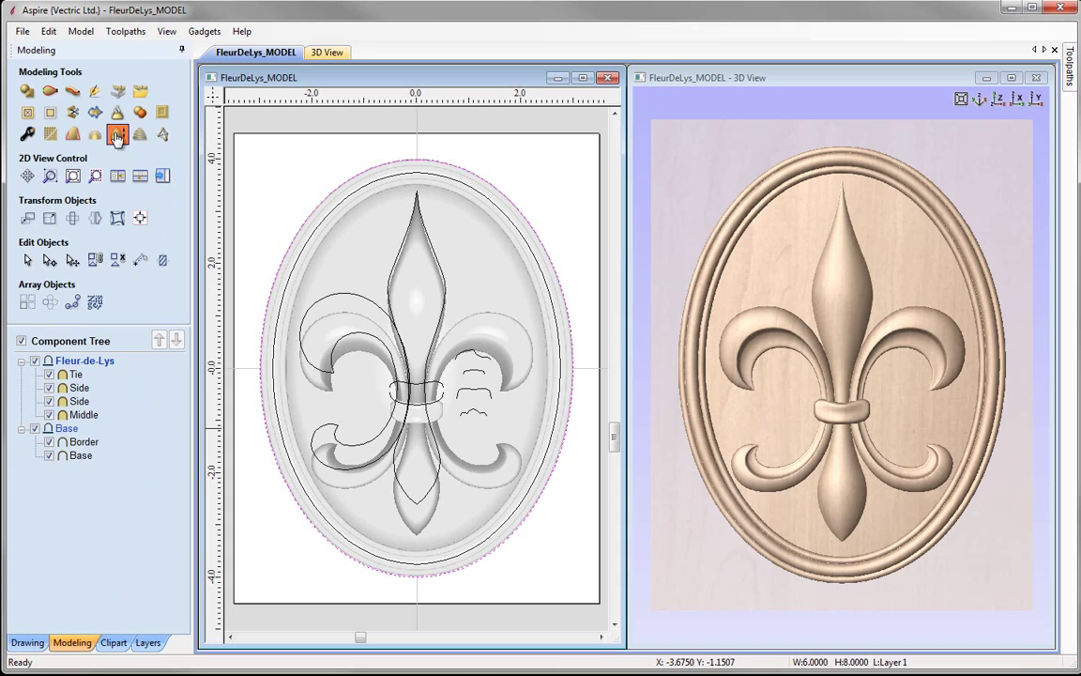
pyautogui.click(116, 136)
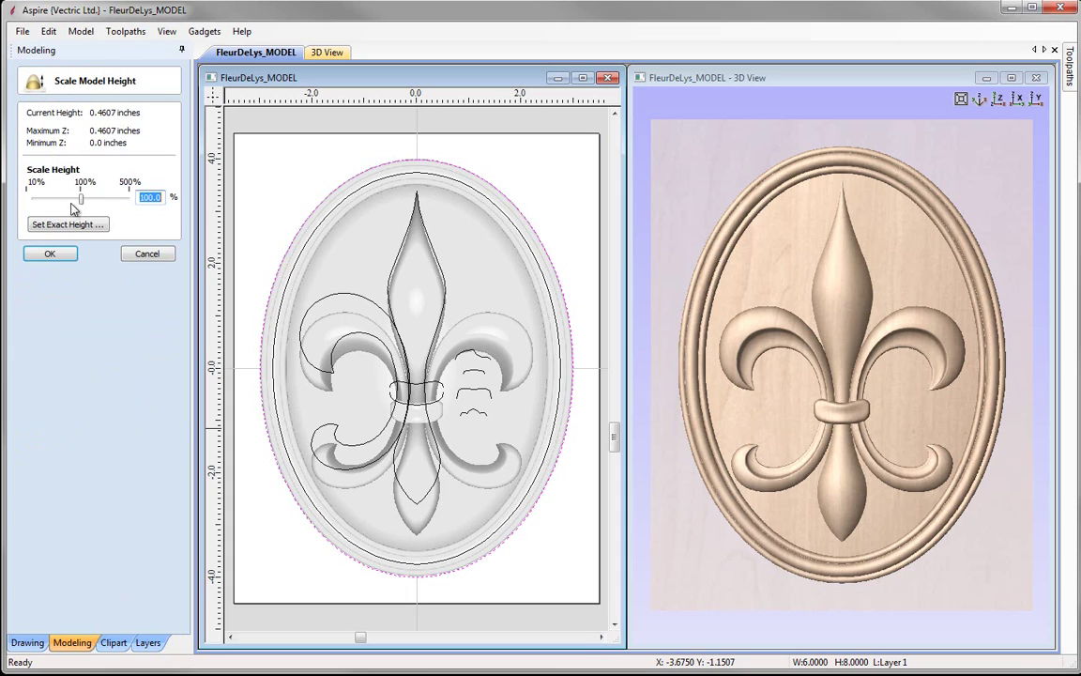
pyautogui.click(75, 230)
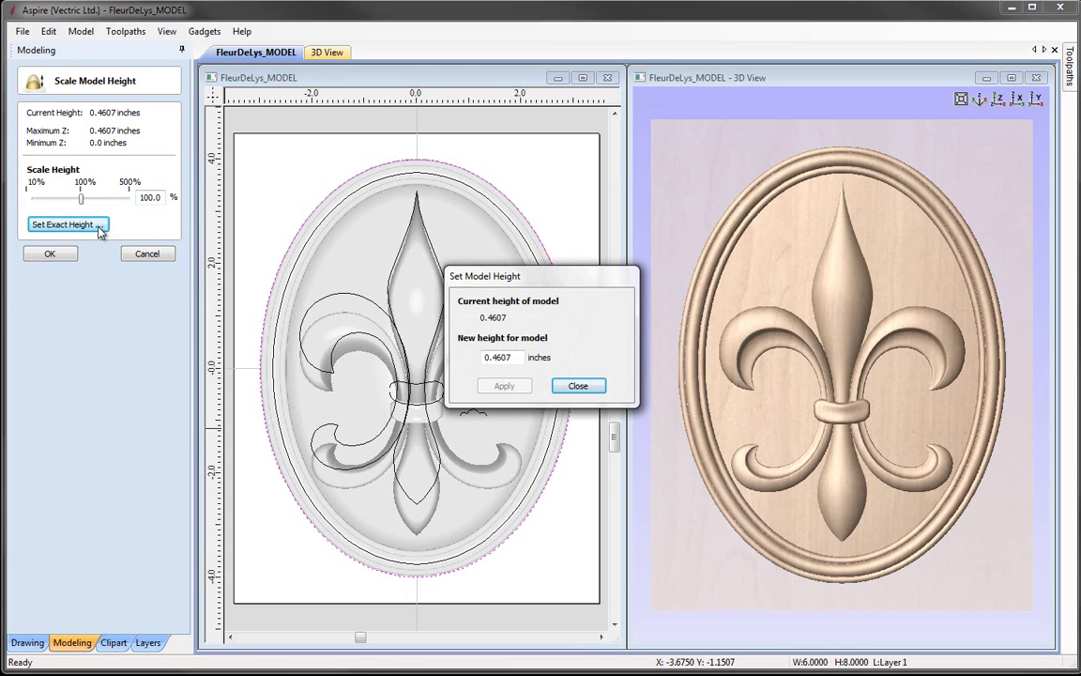
pyautogui.doubleClick(497, 358)
pyautogui.write('0.5')
pyautogui.click(504, 386)
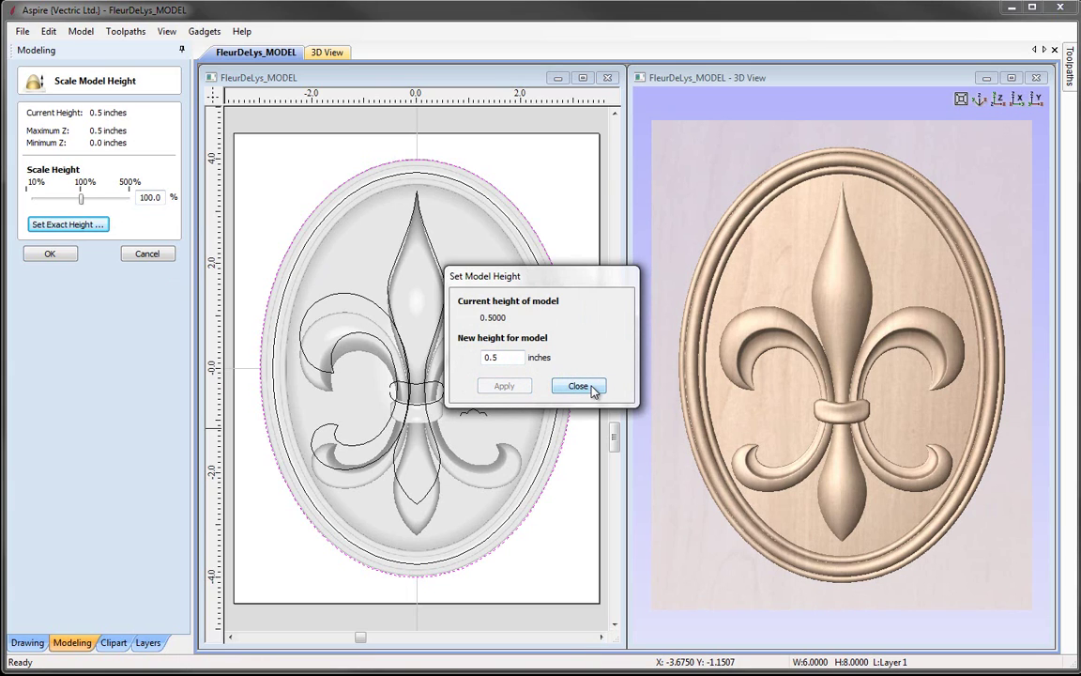
pyautogui.click(578, 386)
pyautogui.click(70, 257)
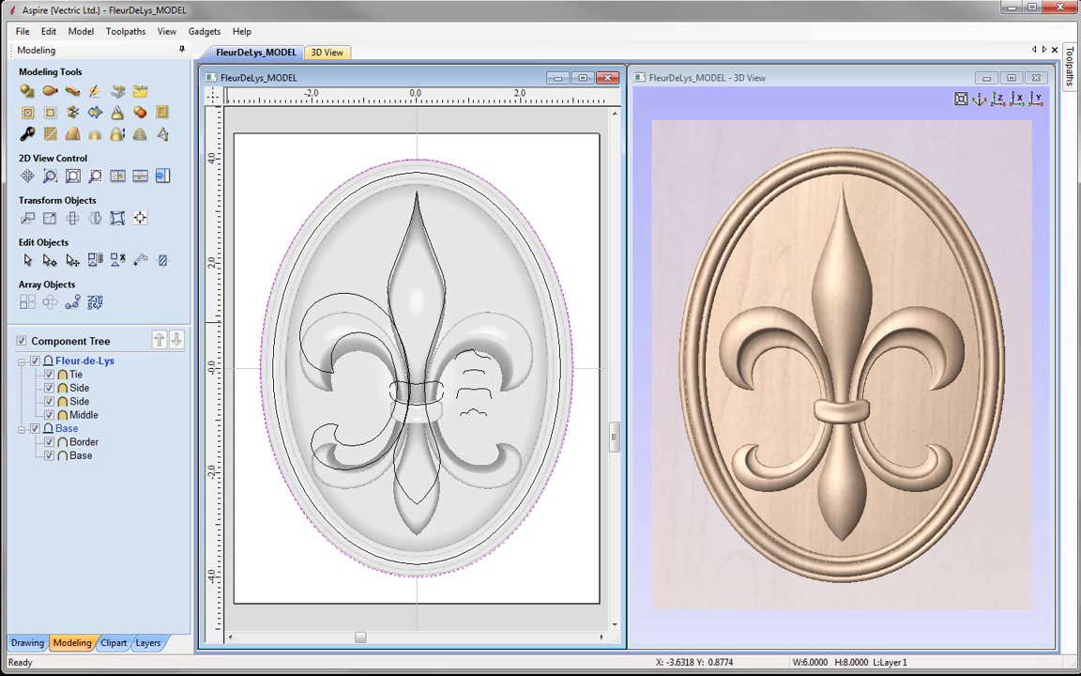
# Switch to the toolpath layout and, in the material setup, place the XY datum at the material's lower-left corner.
pyautogui.click(164, 176)
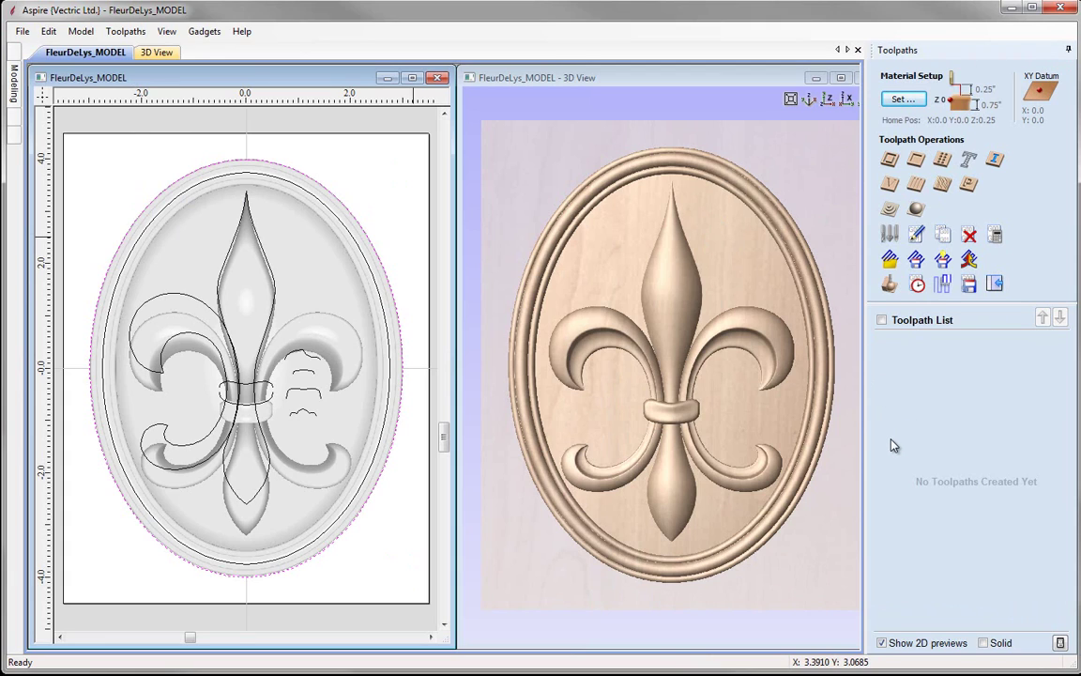
pyautogui.click(900, 101)
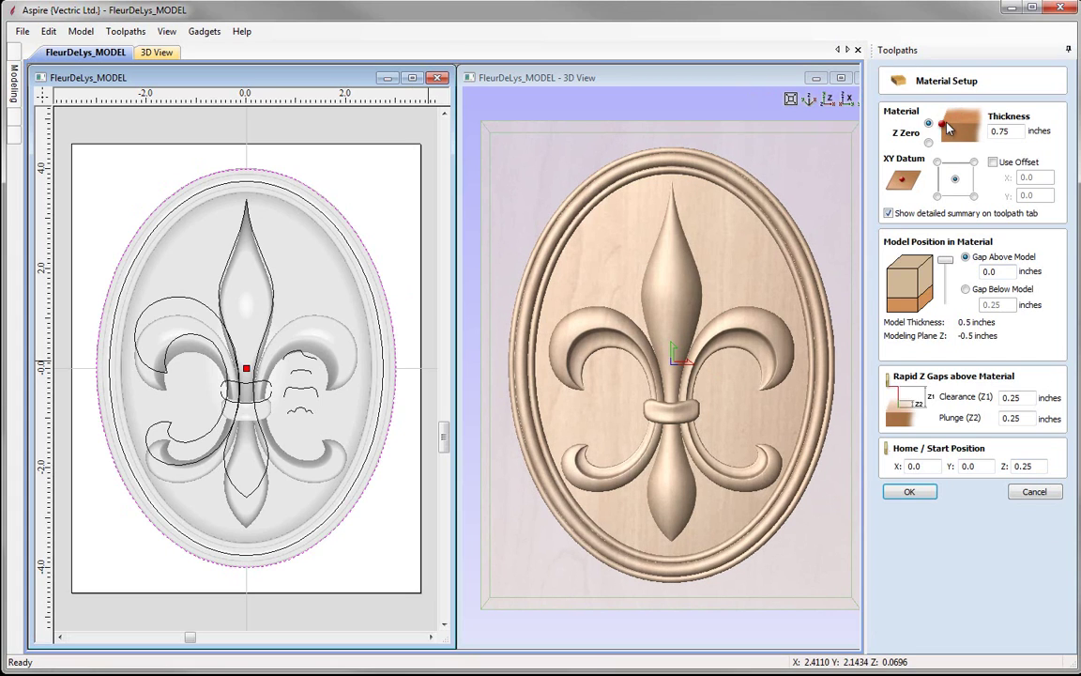
pyautogui.moveTo(1016, 131); pyautogui.dragTo(988, 132)
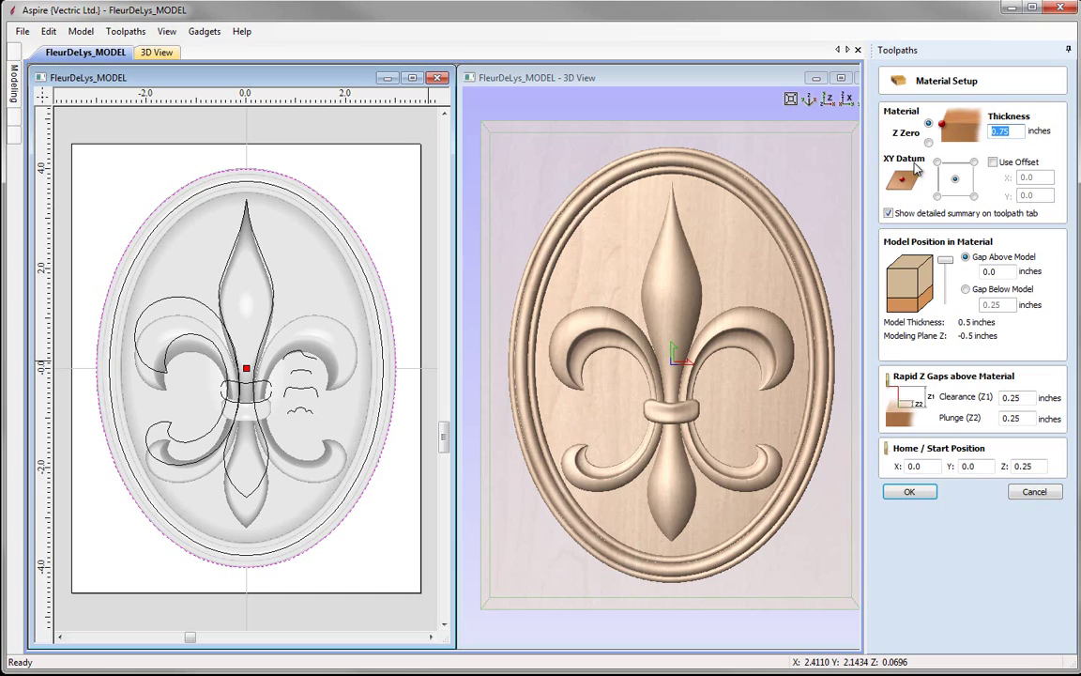
pyautogui.click(953, 181)
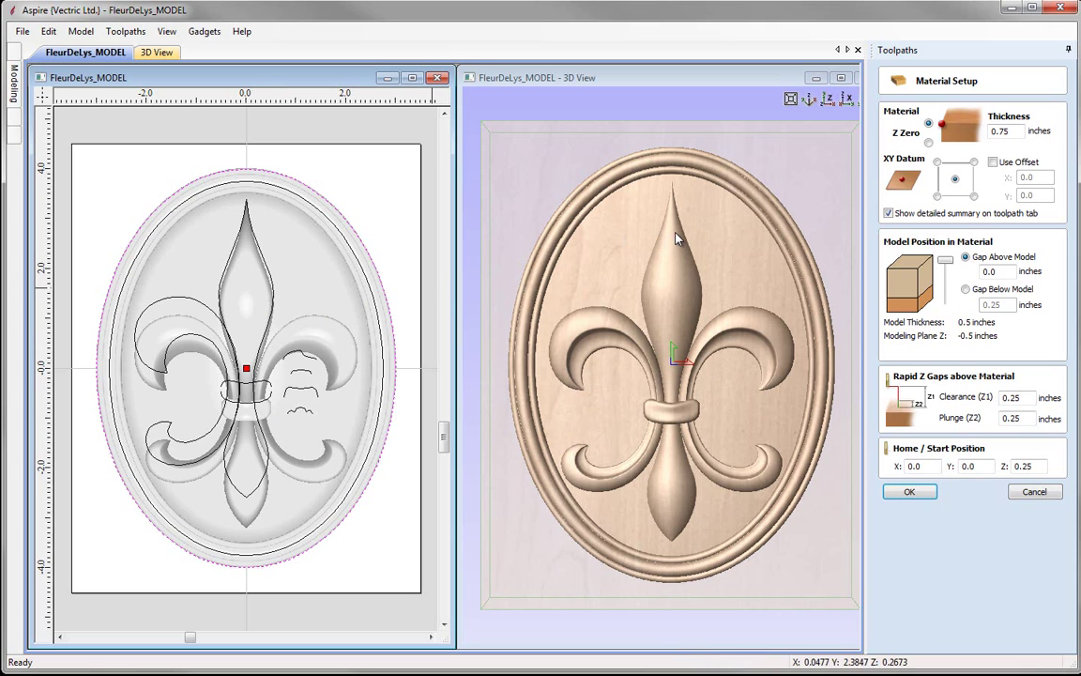
pyautogui.click(936, 196)
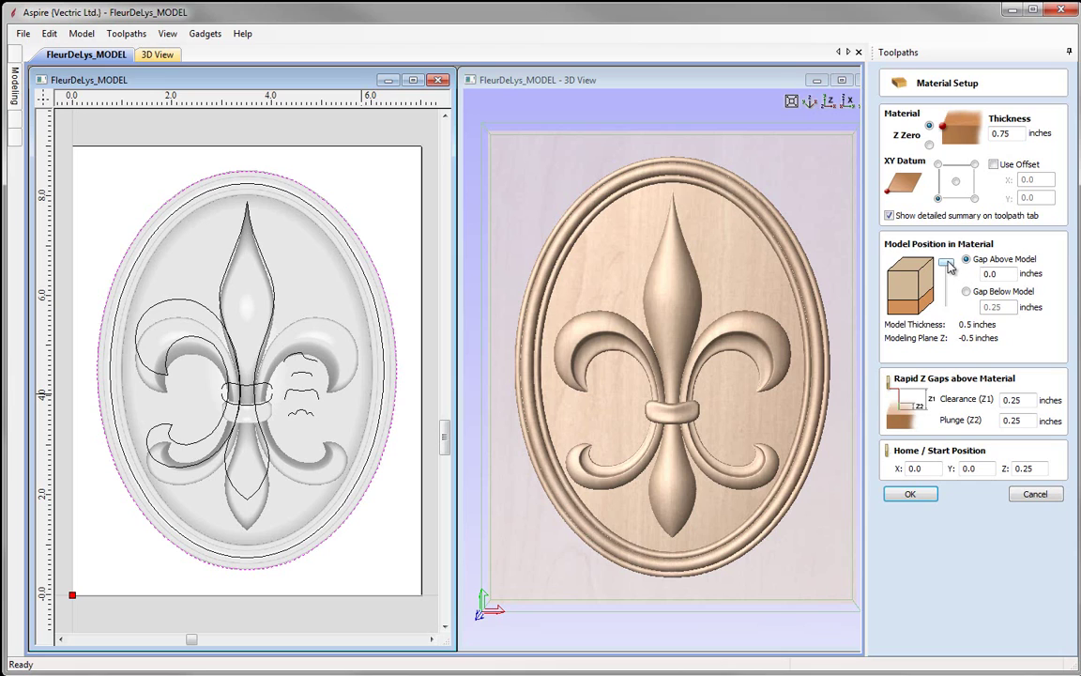
# Set the gap above the model to 0.05 inches and apply the material setup.
pyautogui.moveTo(946, 264); pyautogui.dragTo(946, 286)
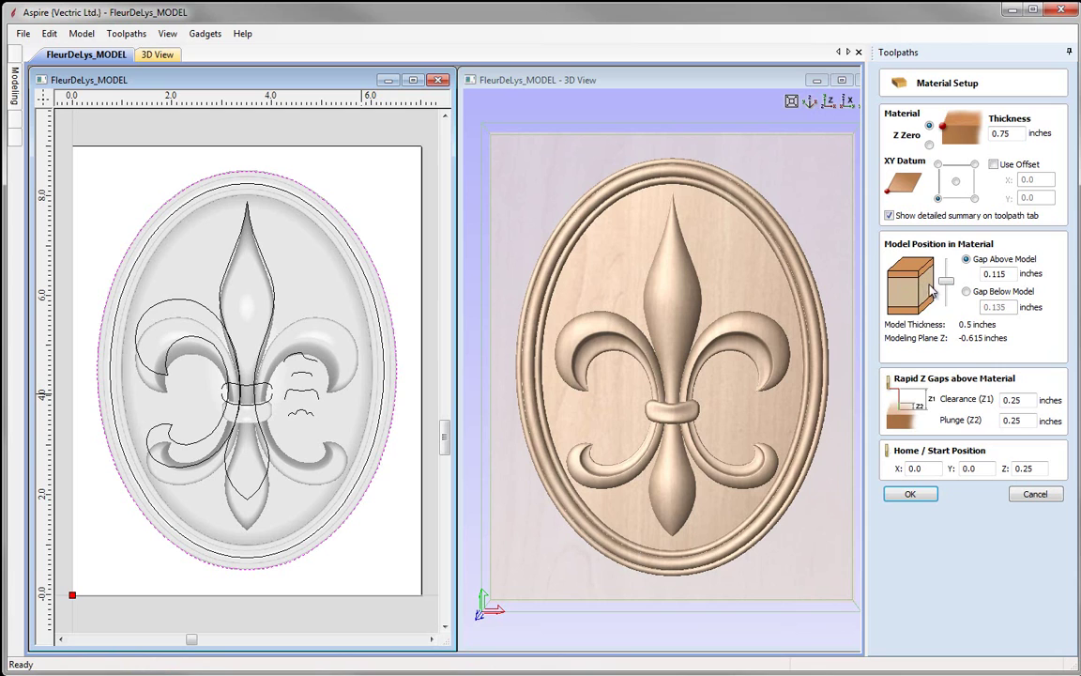
pyautogui.moveTo(946, 281); pyautogui.dragTo(948, 290)
pyautogui.moveTo(991, 273); pyautogui.dragTo(1030, 255)
pyautogui.write('0')
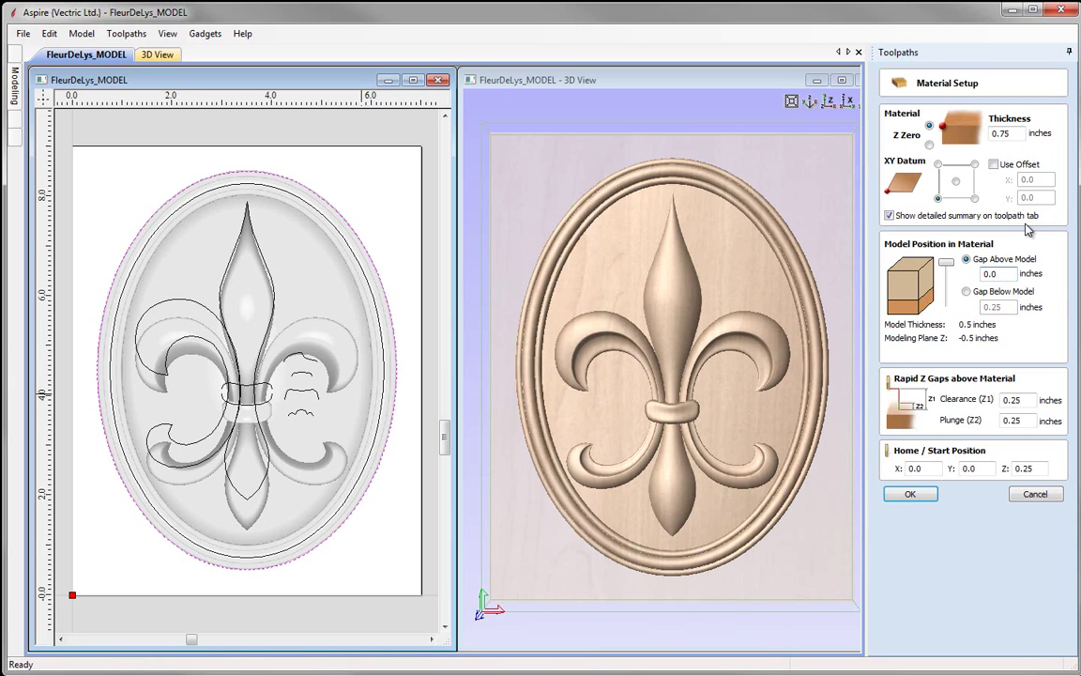
pyautogui.write('5')
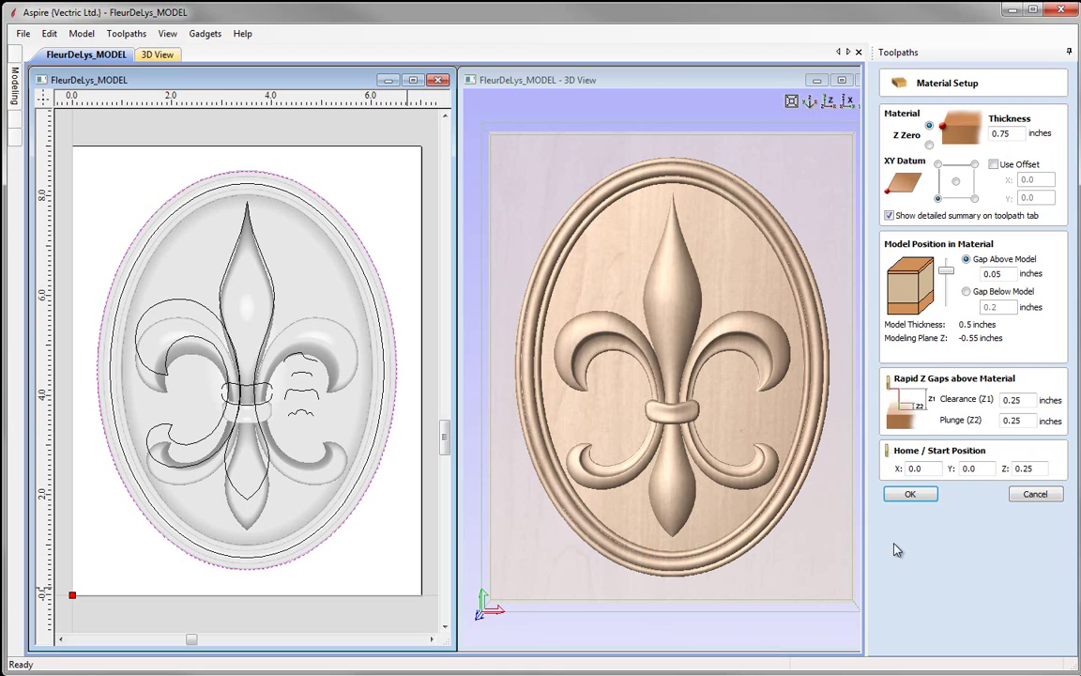
pyautogui.click(914, 497)
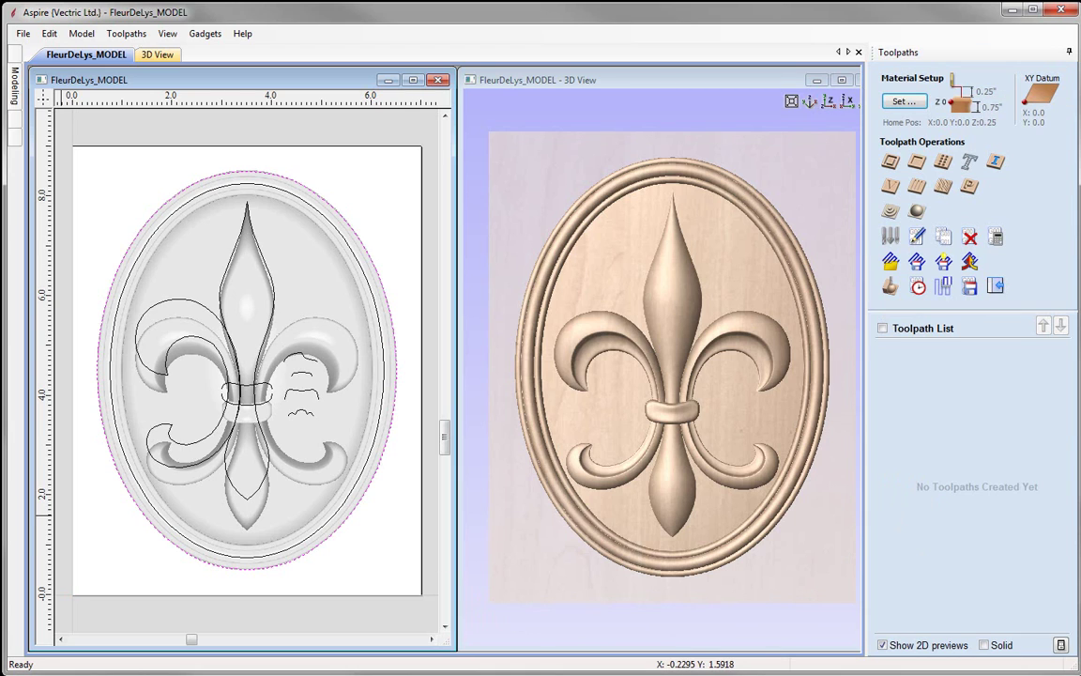
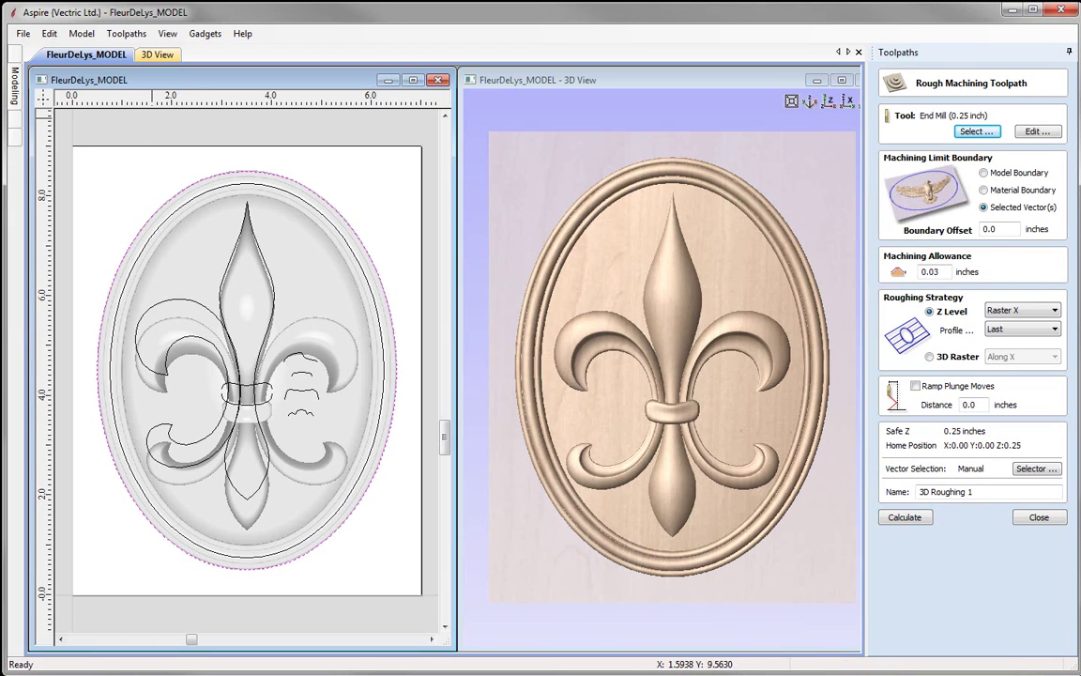
# Choose End Mill (0.25 inch) from the tool database for the rough machining toolpath and review its cutting parameters.
pyautogui.click(984, 135)
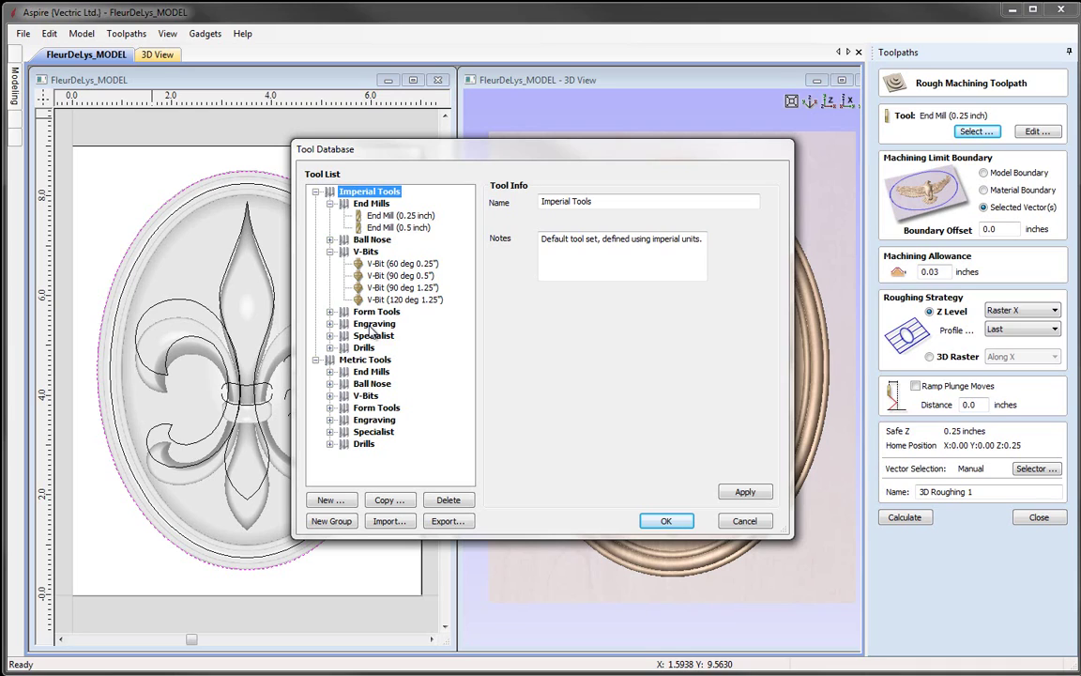
pyautogui.click(404, 217)
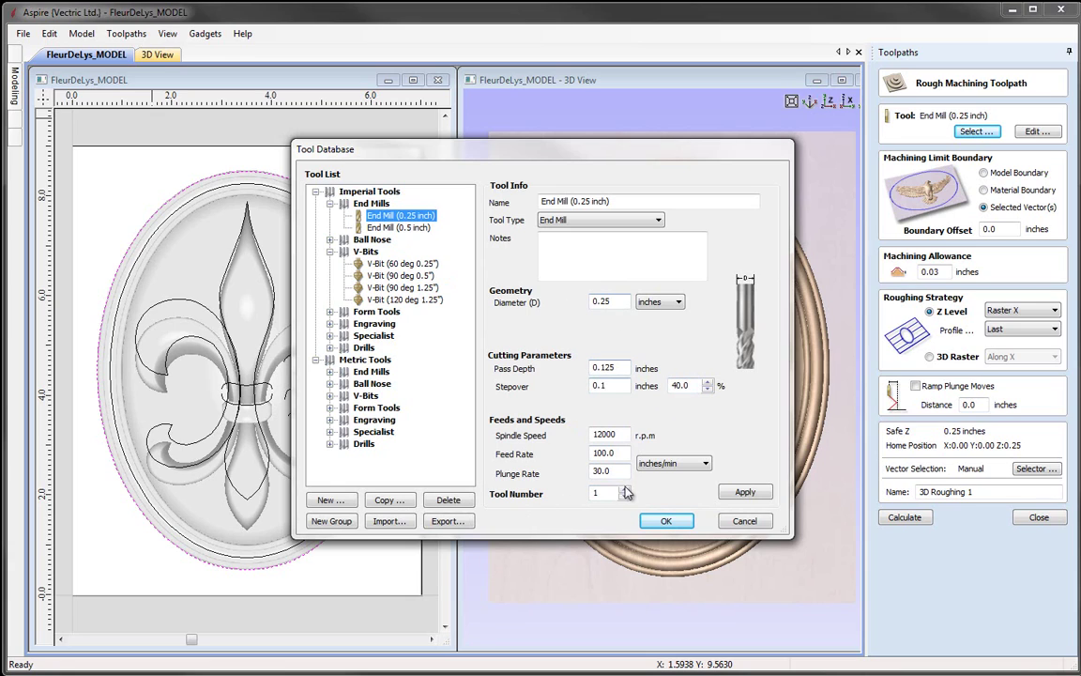
pyautogui.click(668, 522)
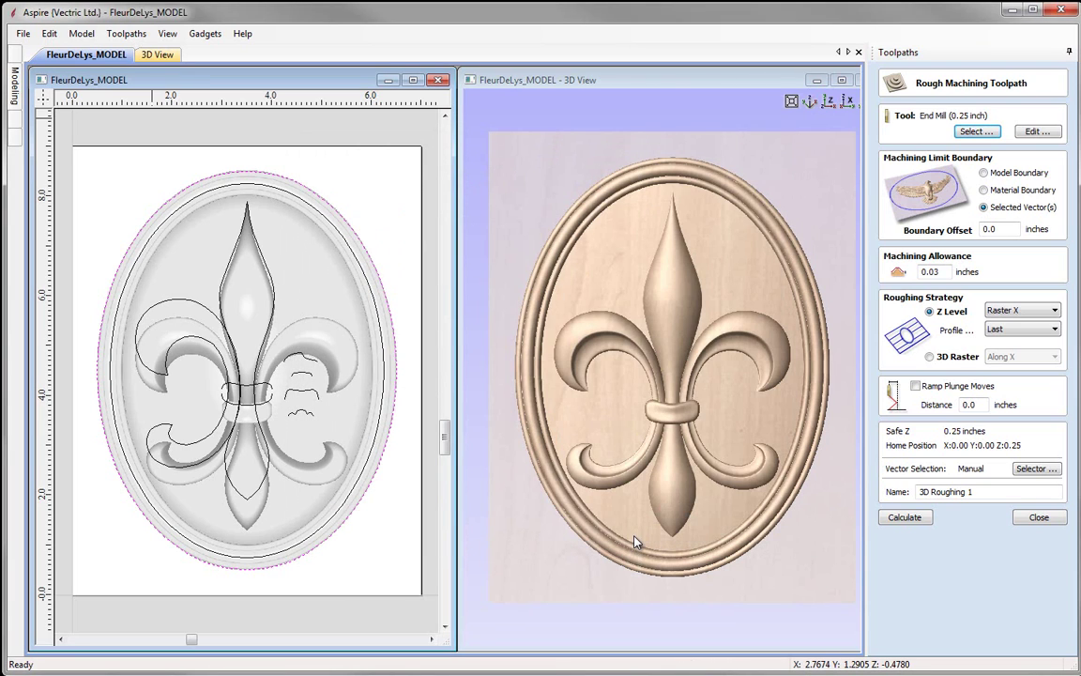
pyautogui.click(1038, 134)
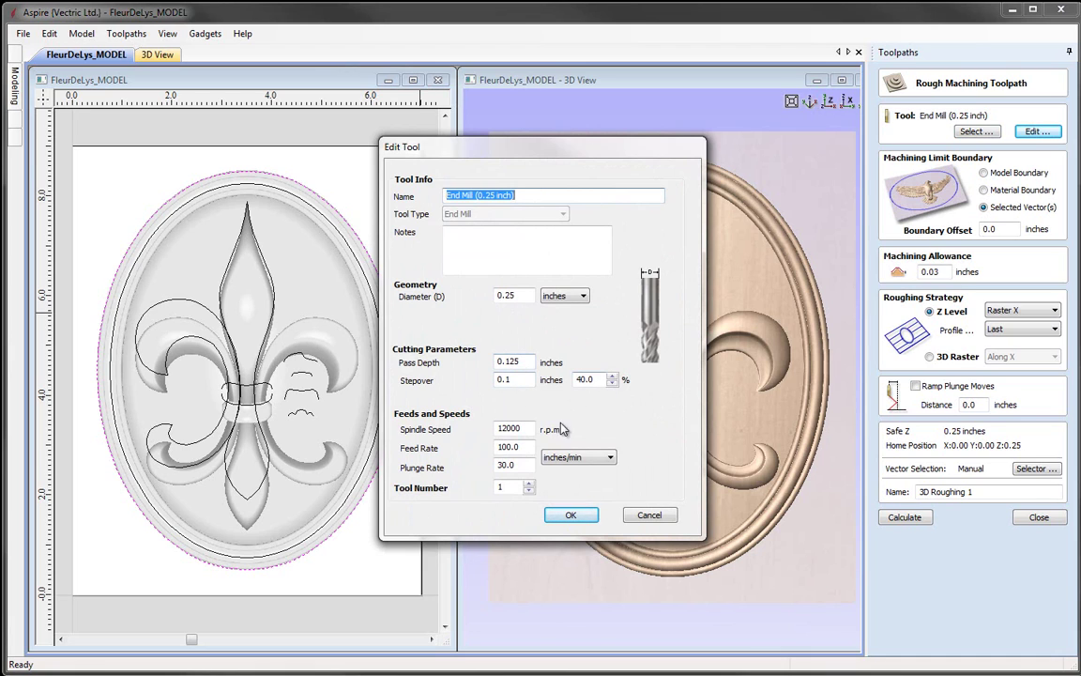
pyautogui.click(571, 516)
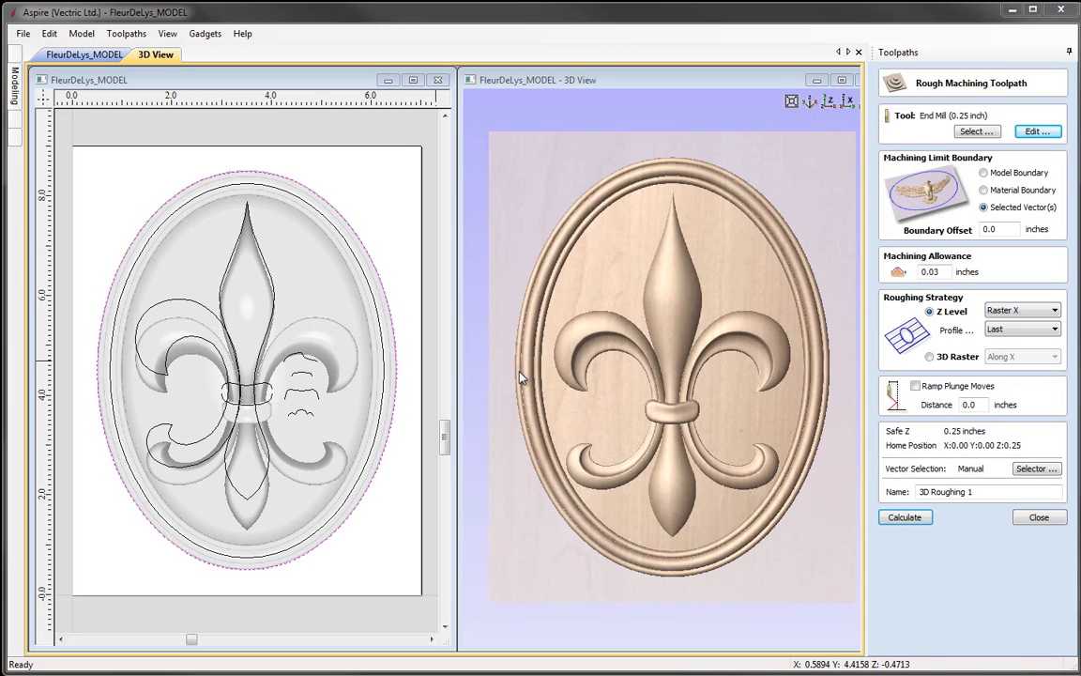
# Set the roughing boundary offset to 0.16 inches and the machining allowance to 0.03 inches.
pyautogui.click(997, 229)
pyautogui.write('16')
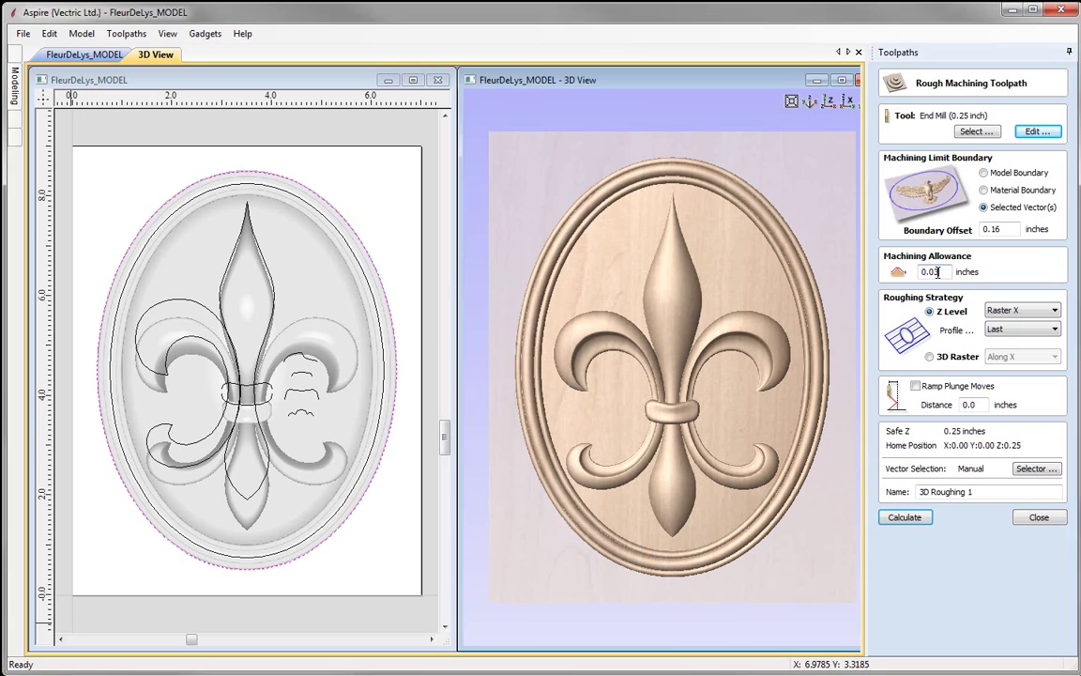
pyautogui.click(948, 271)
pyautogui.press('BackSpace')
pyautogui.write('3')
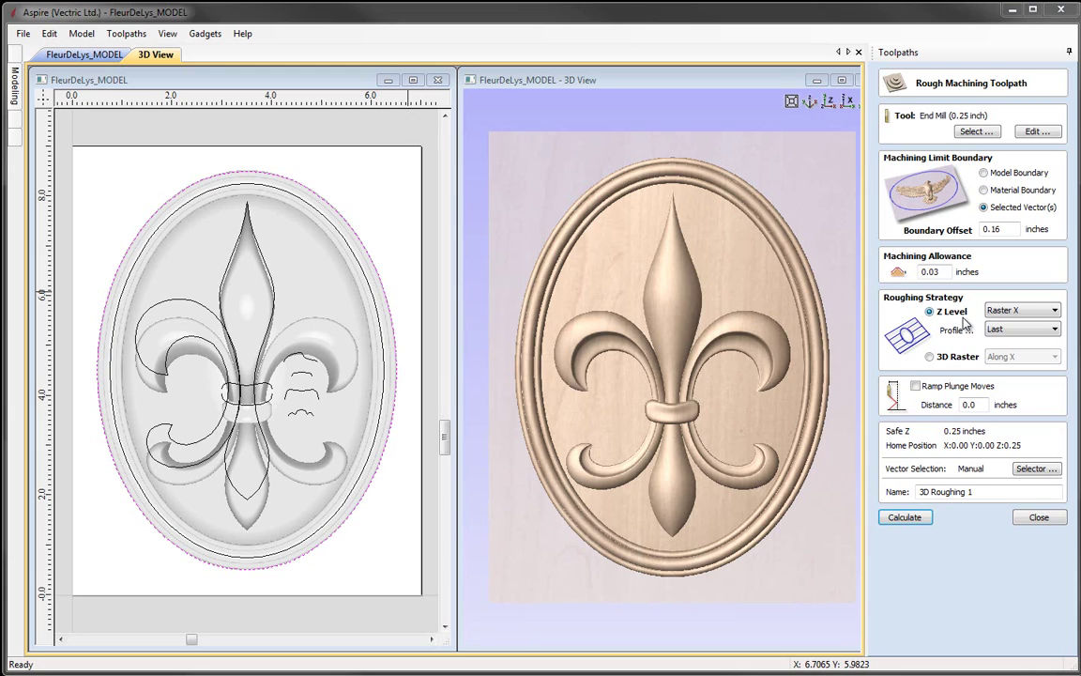
# Check the end mill's pass depth, then keep the Z Level roughing strategy on Raster X with the profile pass set to Last.
pyautogui.click(1037, 132)
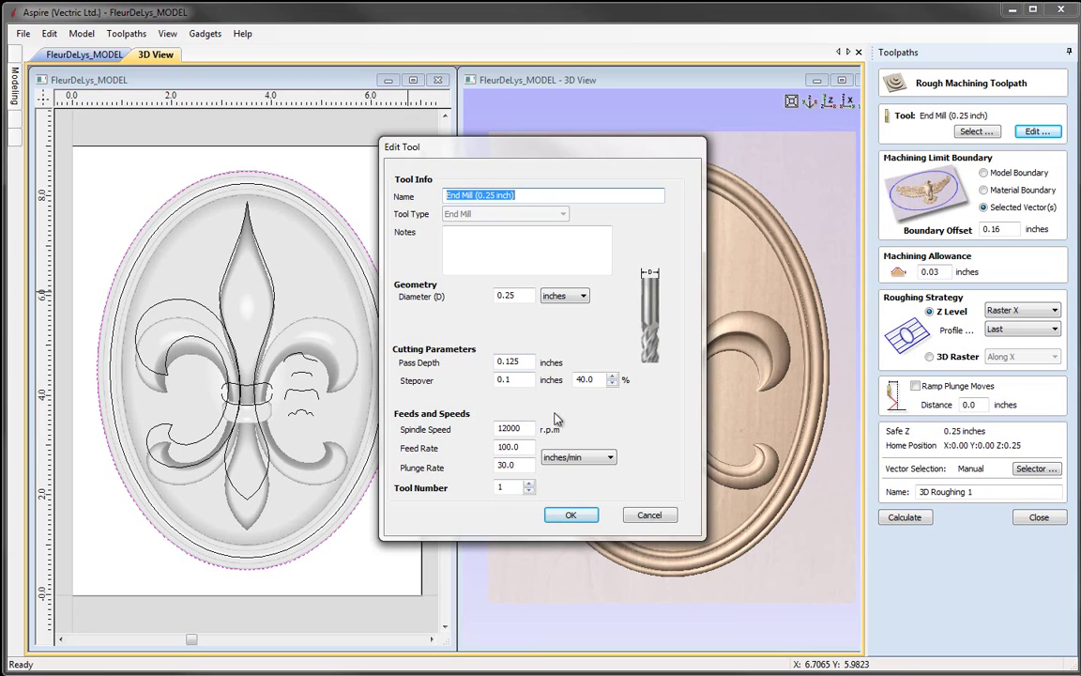
pyautogui.click(565, 518)
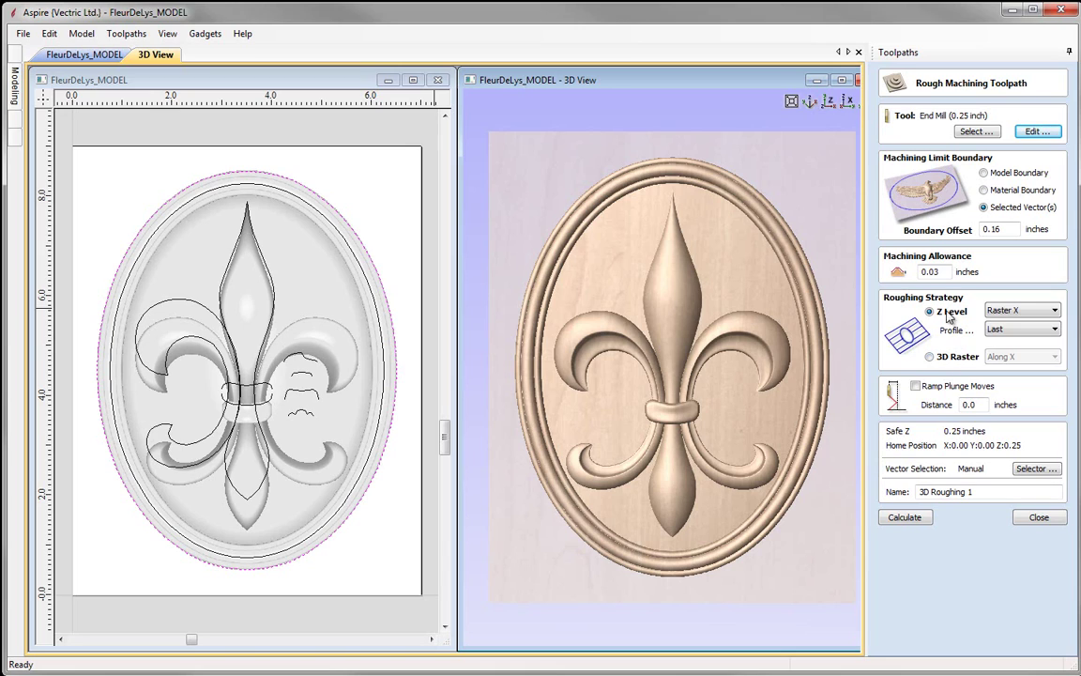
pyautogui.click(1053, 312)
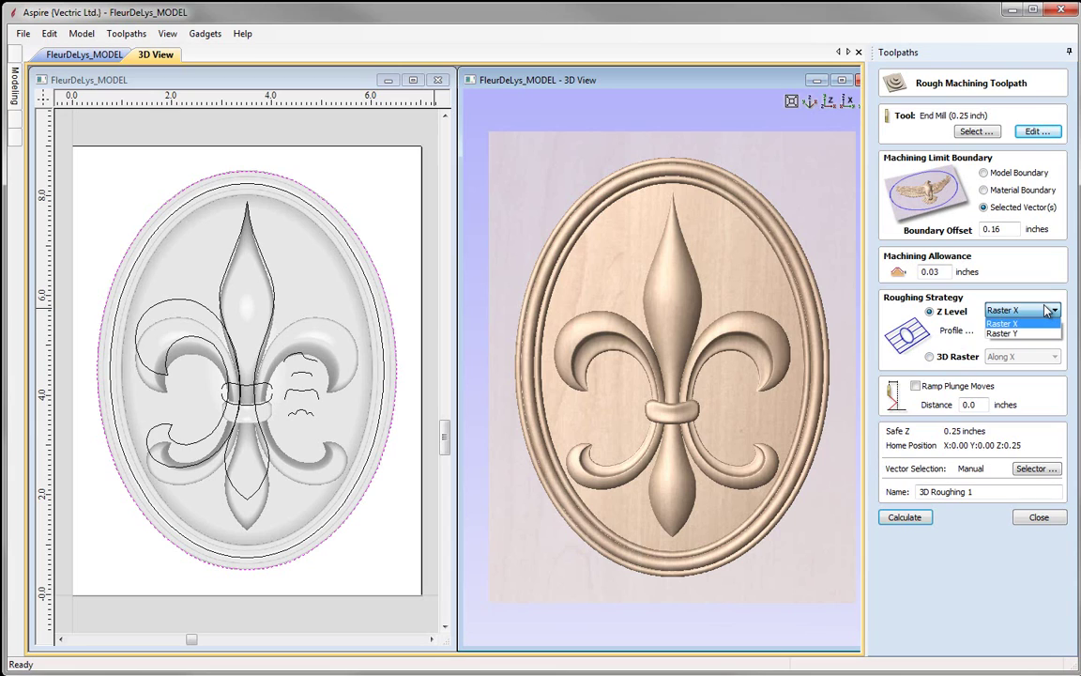
pyautogui.click(1002, 323)
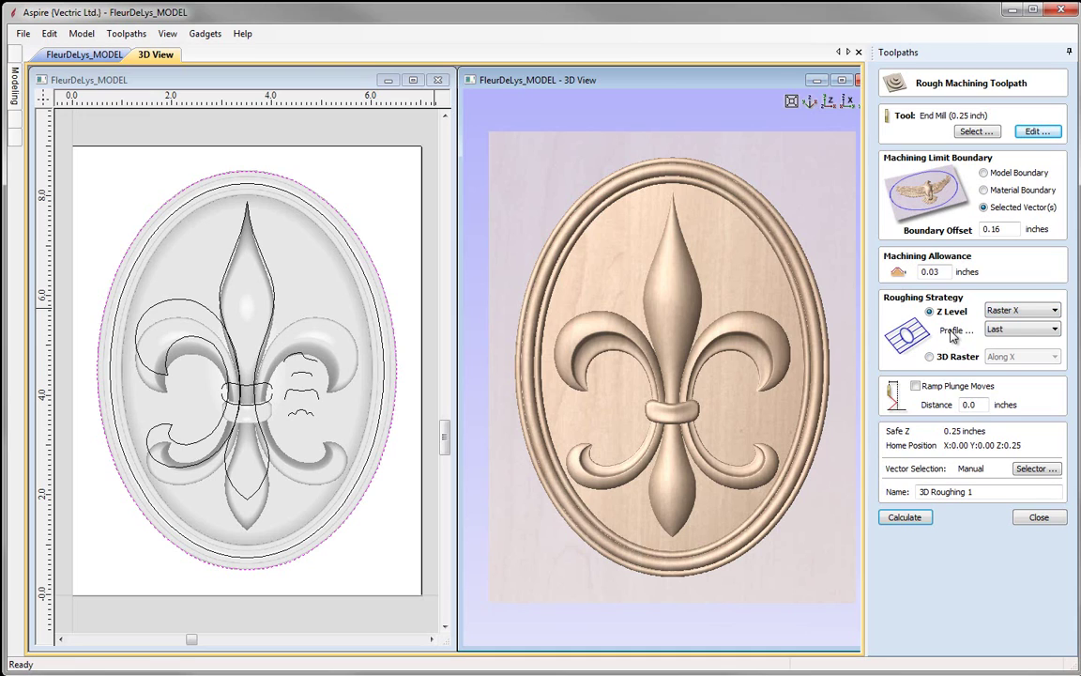
pyautogui.click(1023, 329)
pyautogui.click(1004, 340)
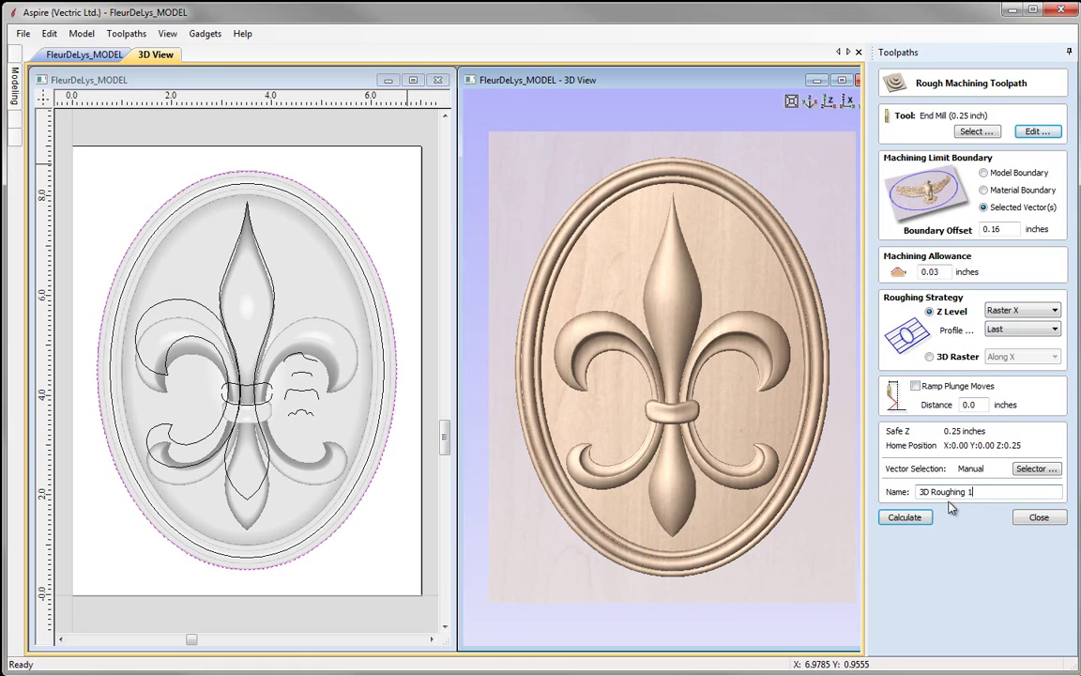
# Name the roughing toolpath 3D Roughing 0.25EM and calculate it.
pyautogui.press('BackSpace')
pyautogui.write('0.25EM')
pyautogui.click(905, 518)
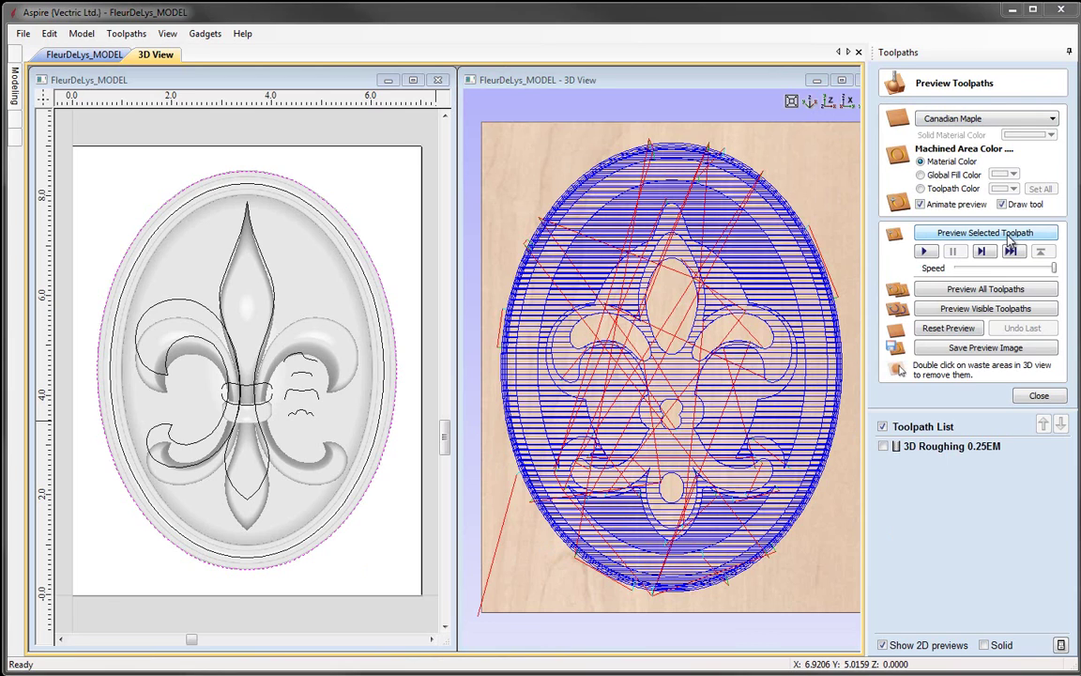
# Simulate the 3D roughing toolpath in Canadian Maple and inspect the rough cut at an angle in the maximized 3D view.
pyautogui.click(1033, 119)
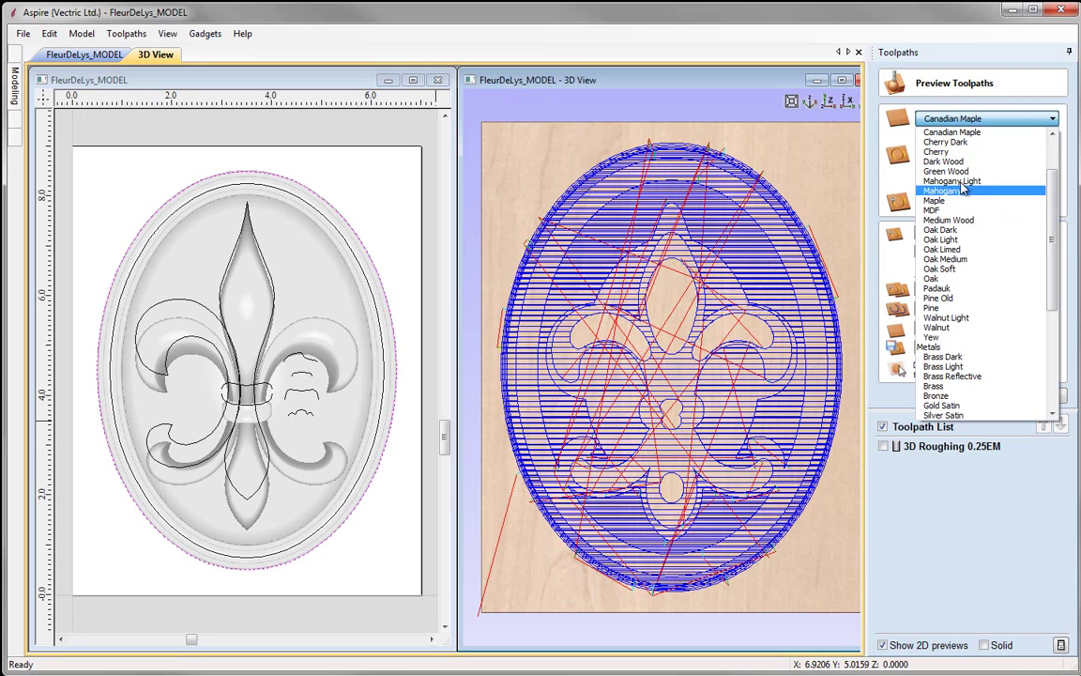
pyautogui.click(958, 133)
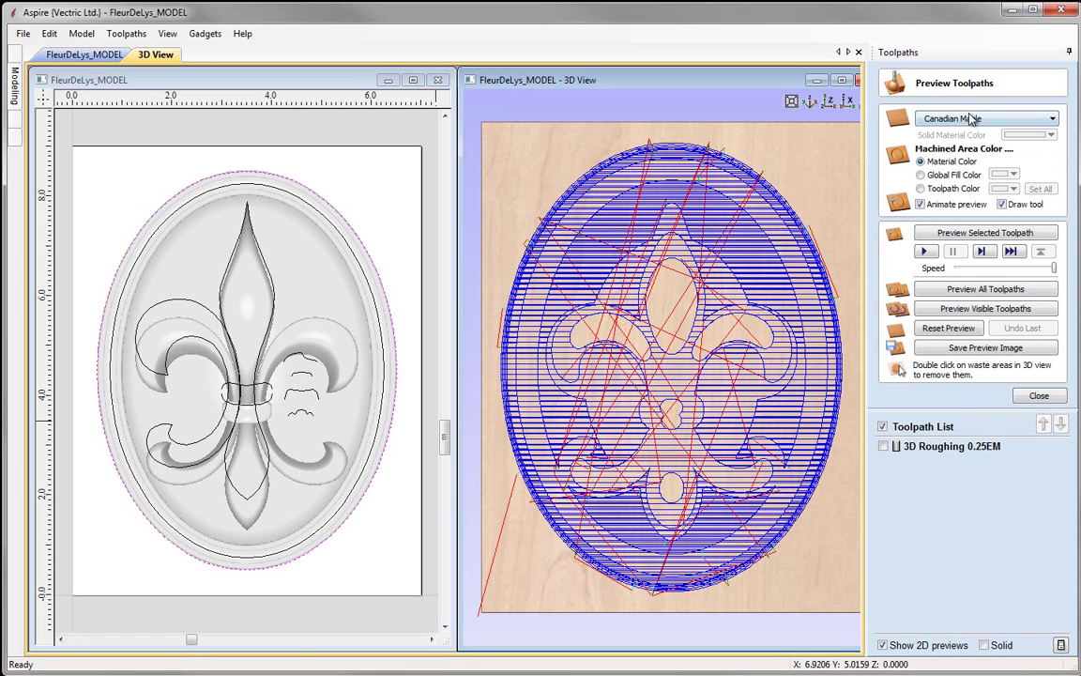
pyautogui.click(976, 235)
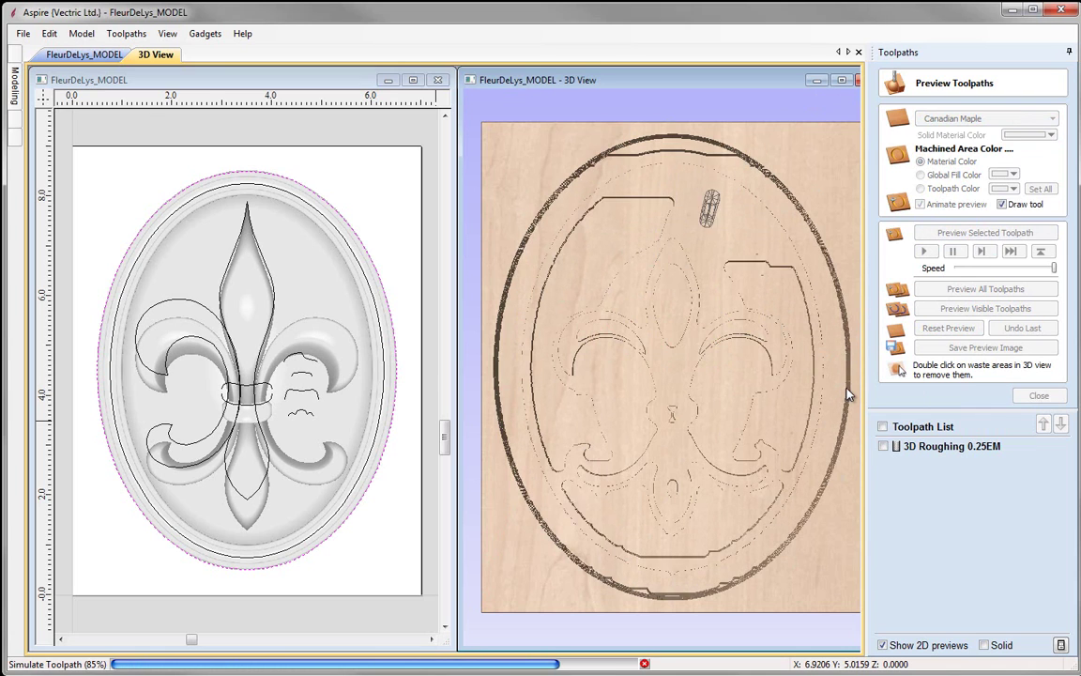
pyautogui.click(842, 80)
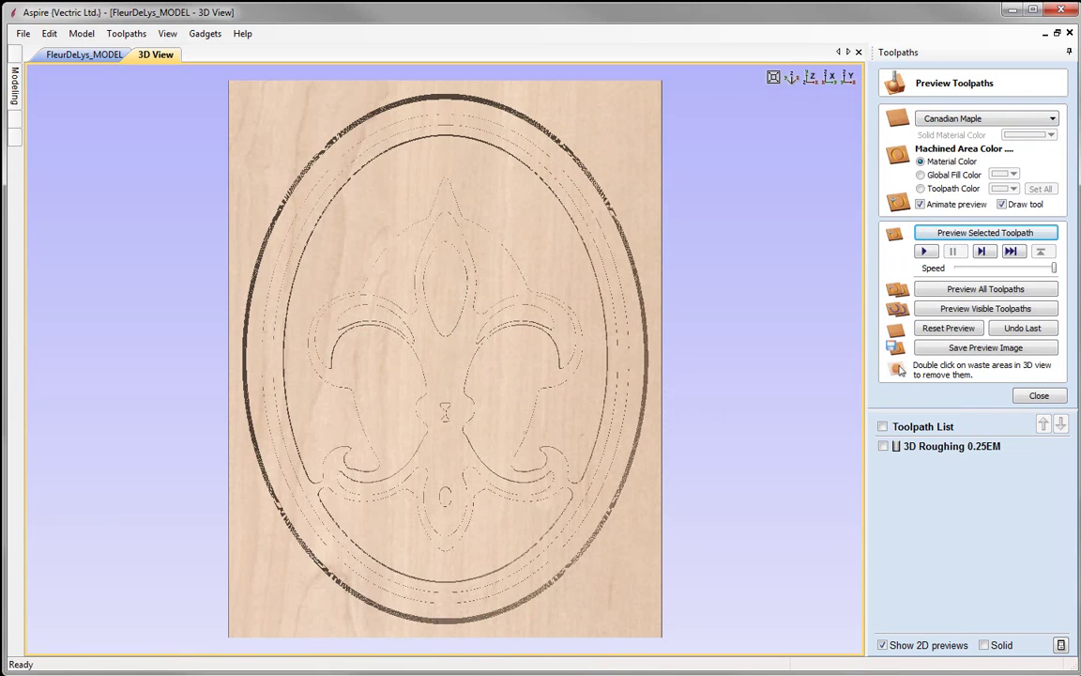
pyautogui.moveTo(406, 554); pyautogui.dragTo(401, 420)
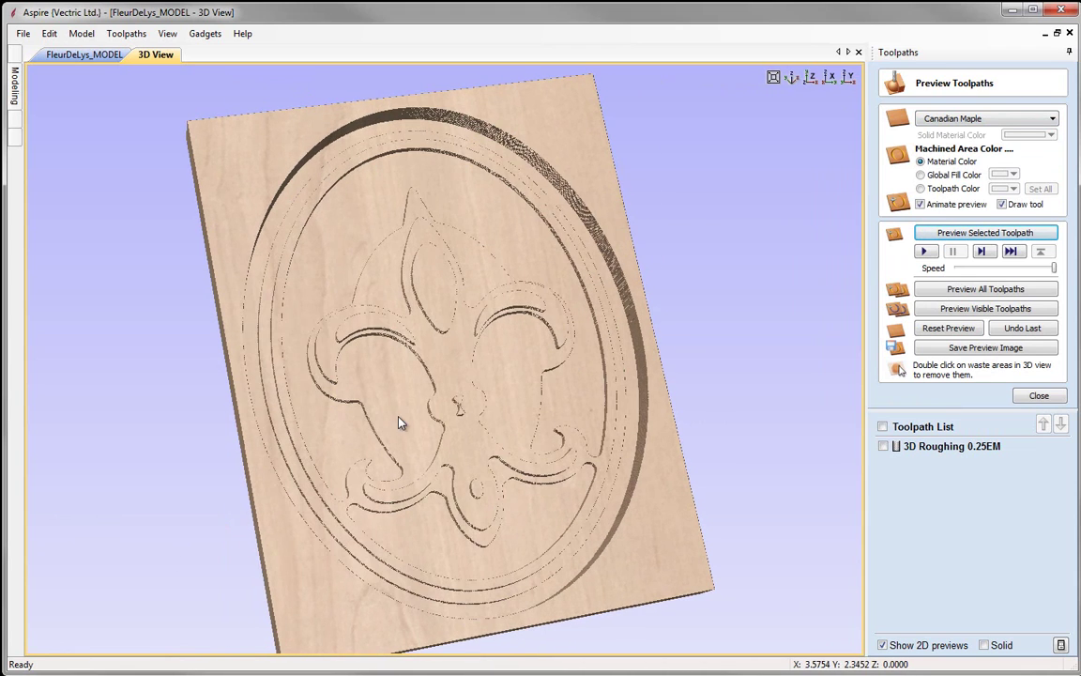
pyautogui.moveTo(497, 380); pyautogui.dragTo(466, 430)
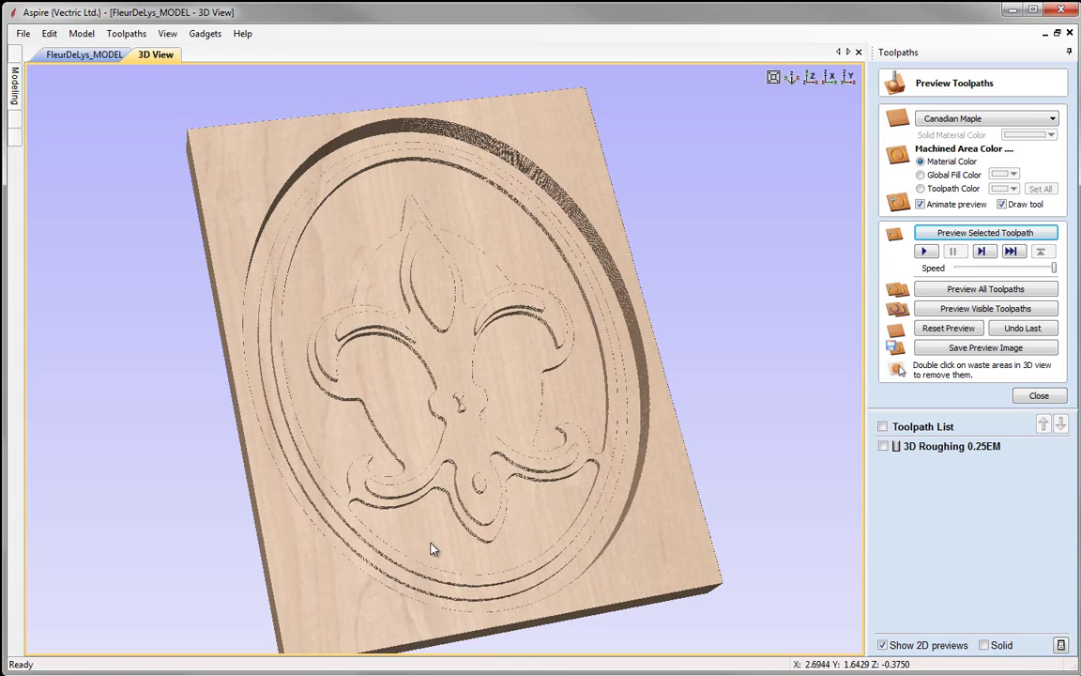
pyautogui.moveTo(405, 480); pyautogui.dragTo(427, 522)
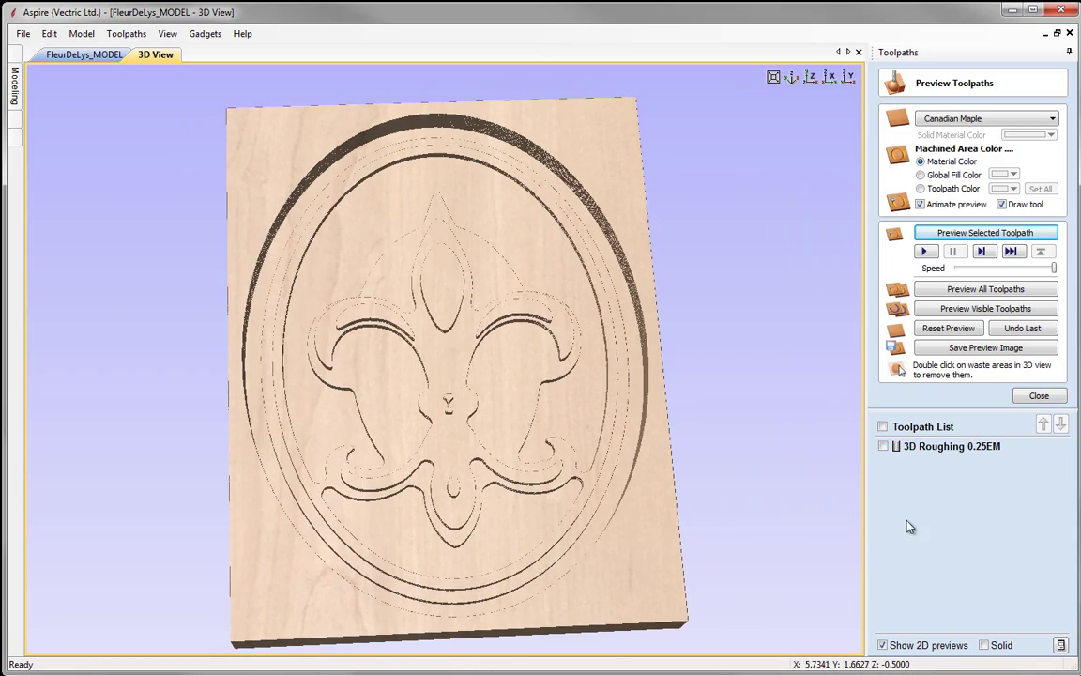
pyautogui.click(1040, 396)
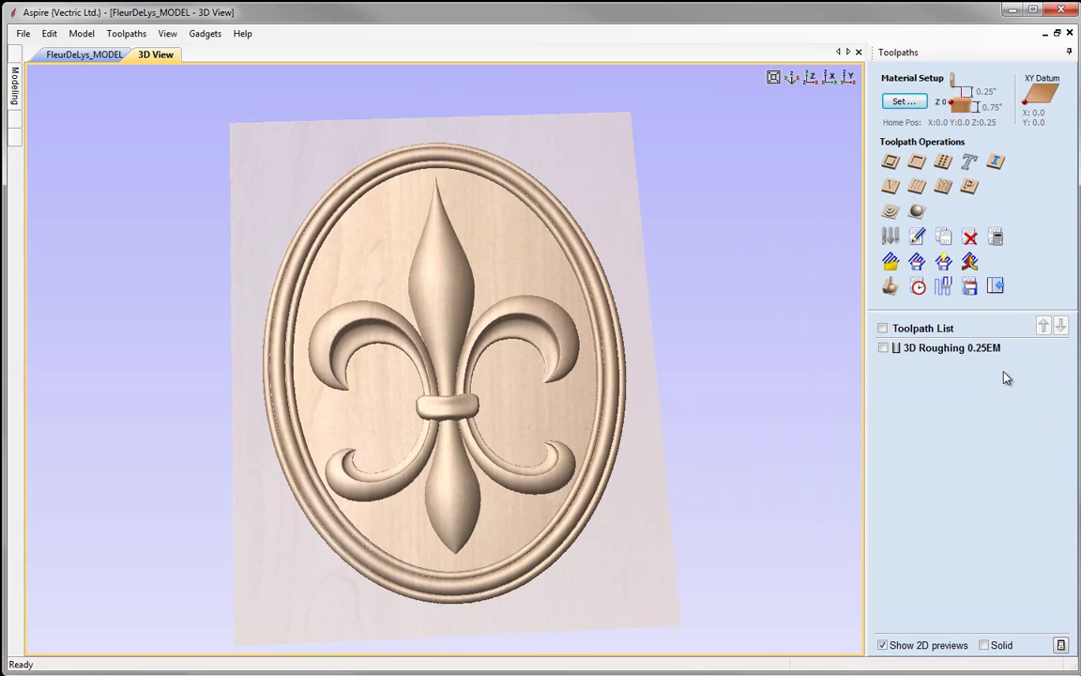
# Start a finish machining toolpath and set the Ball Nose (0.125 inch) feed rate to 100 and plunge rate to 50 inches/min.
pyautogui.press('F4')
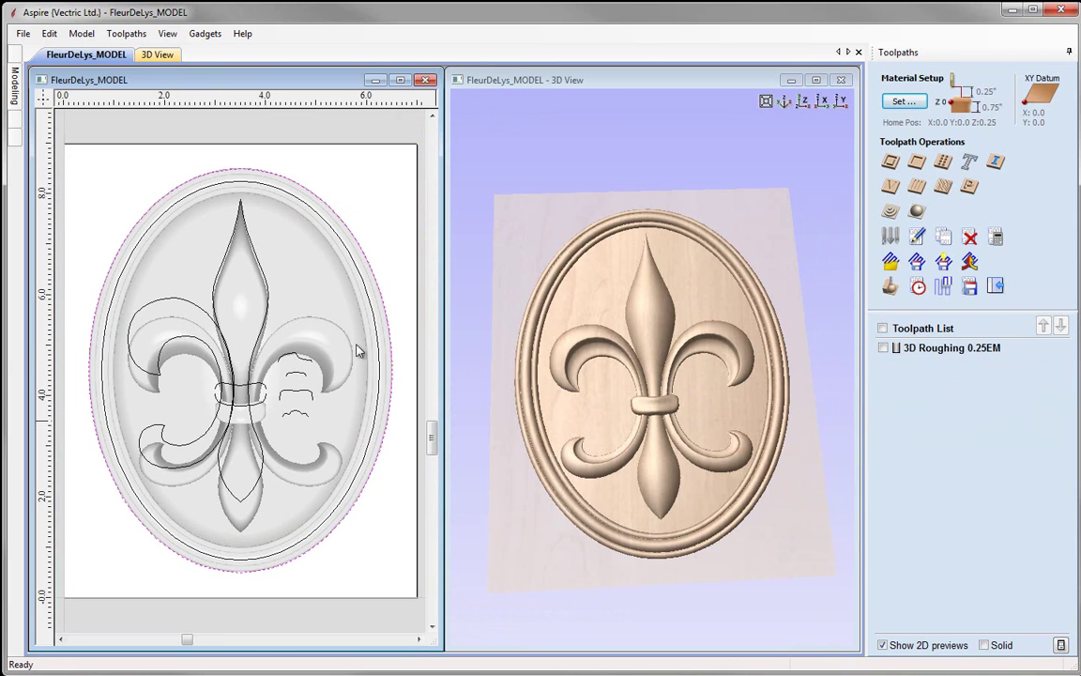
pyautogui.click(802, 101)
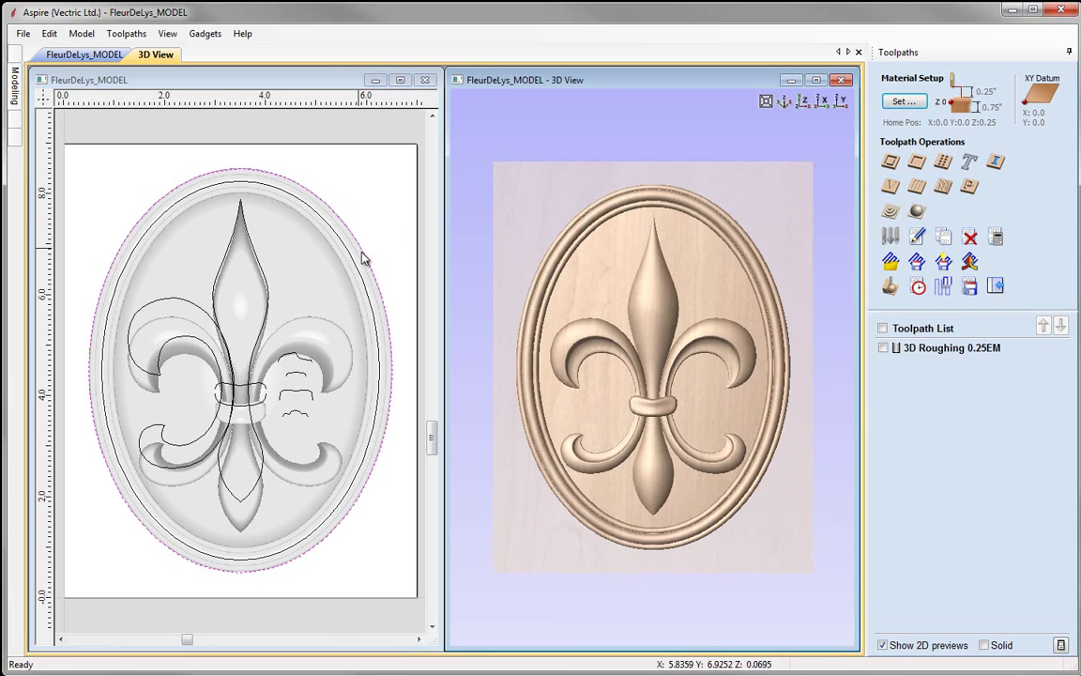
pyautogui.click(919, 214)
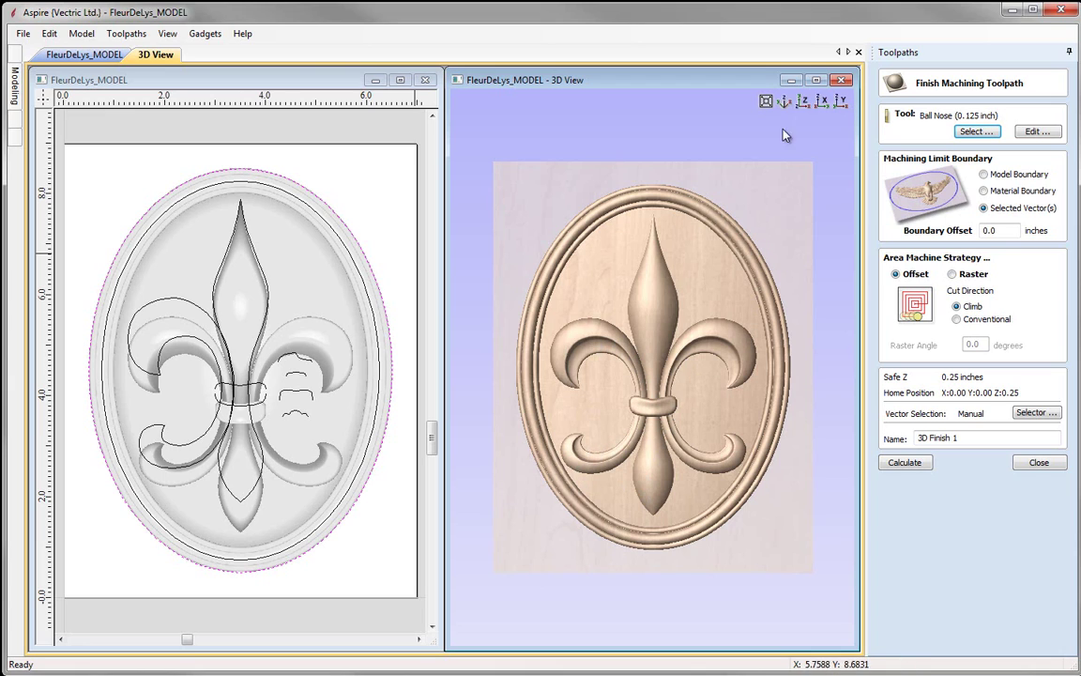
pyautogui.click(1034, 133)
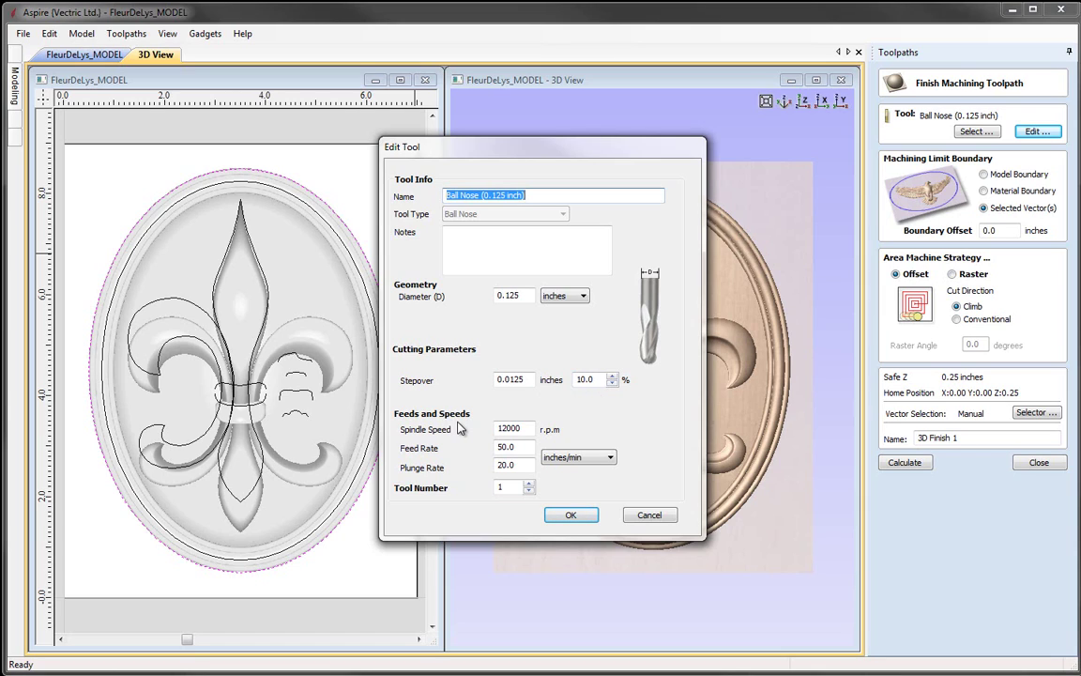
pyautogui.click(503, 446)
pyautogui.write('100')
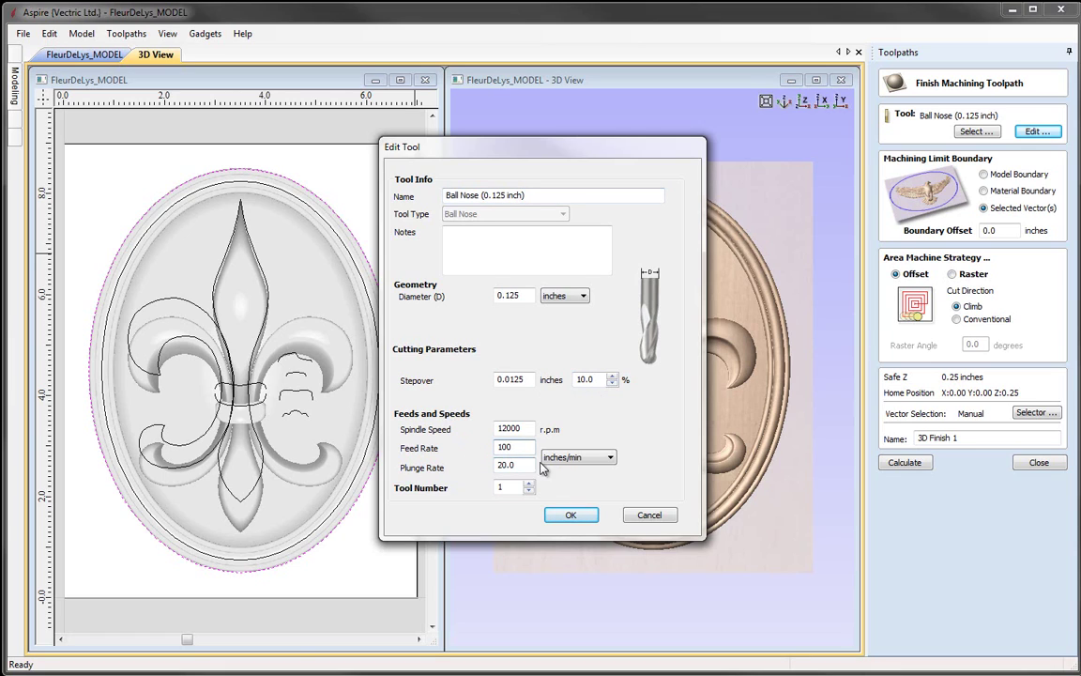
pyautogui.press('Tab')
pyautogui.write('50')
pyautogui.click(574, 519)
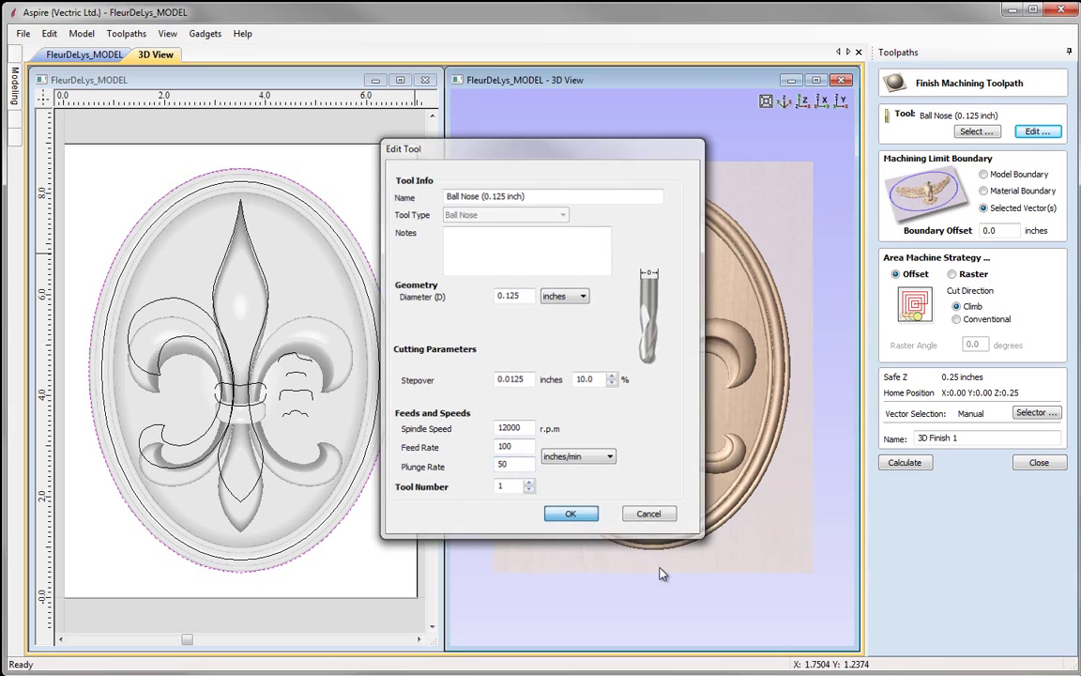
# Set the finishing boundary offset to 0.08 inches and keep the Offset area machine strategy with Climb cut direction.
pyautogui.click(1045, 132)
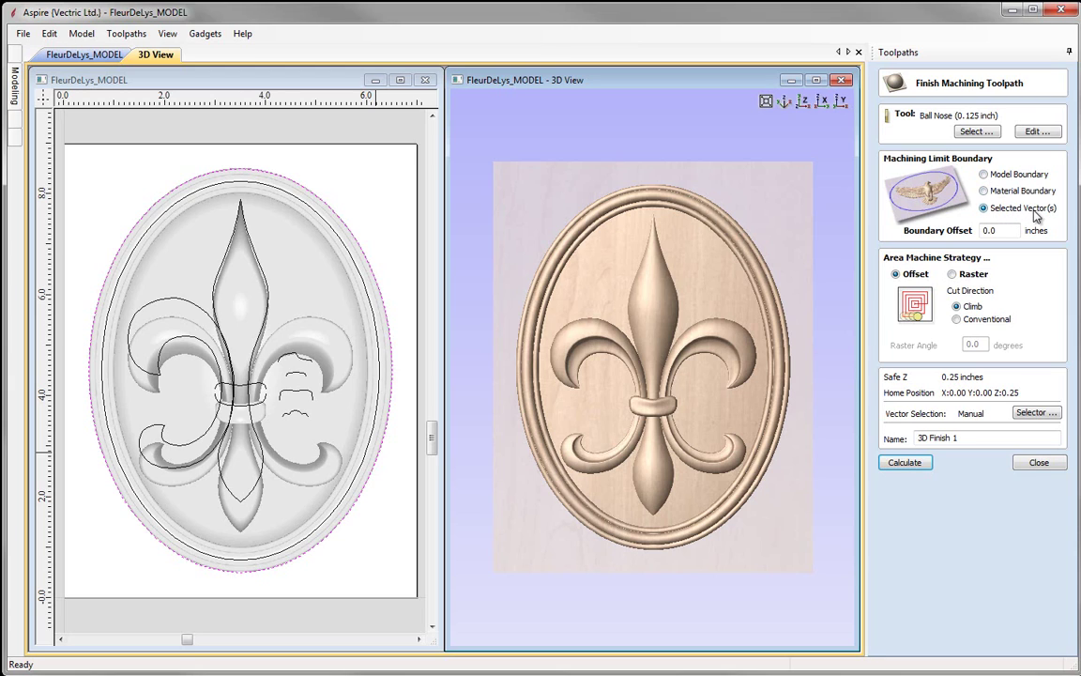
pyautogui.click(1003, 231)
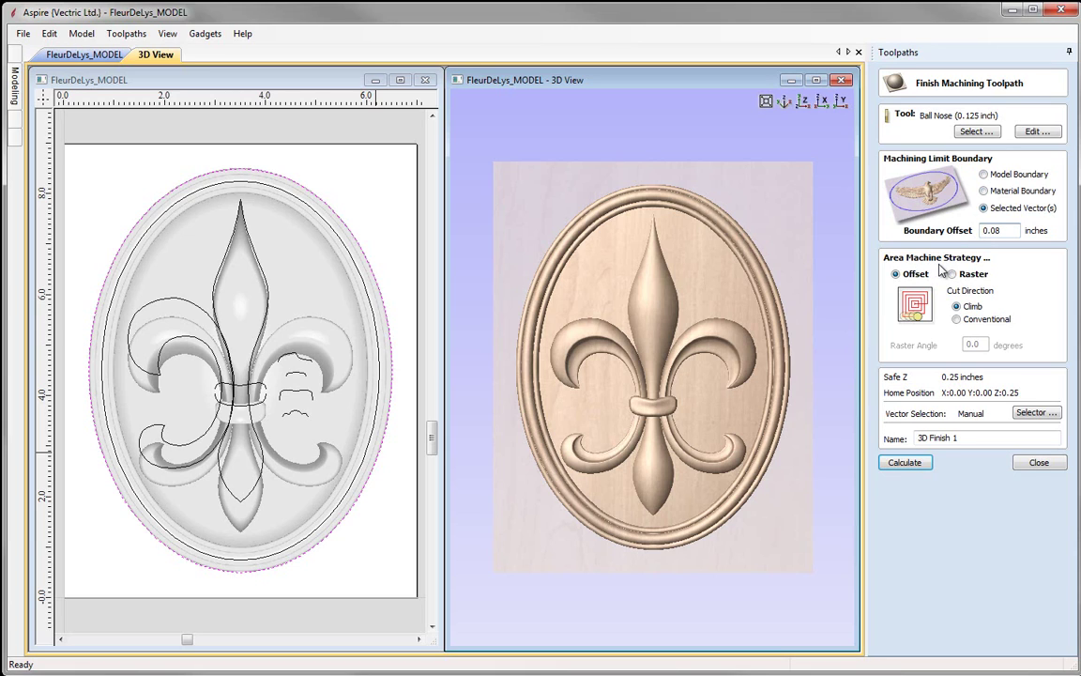
pyautogui.click(910, 275)
pyautogui.click(952, 275)
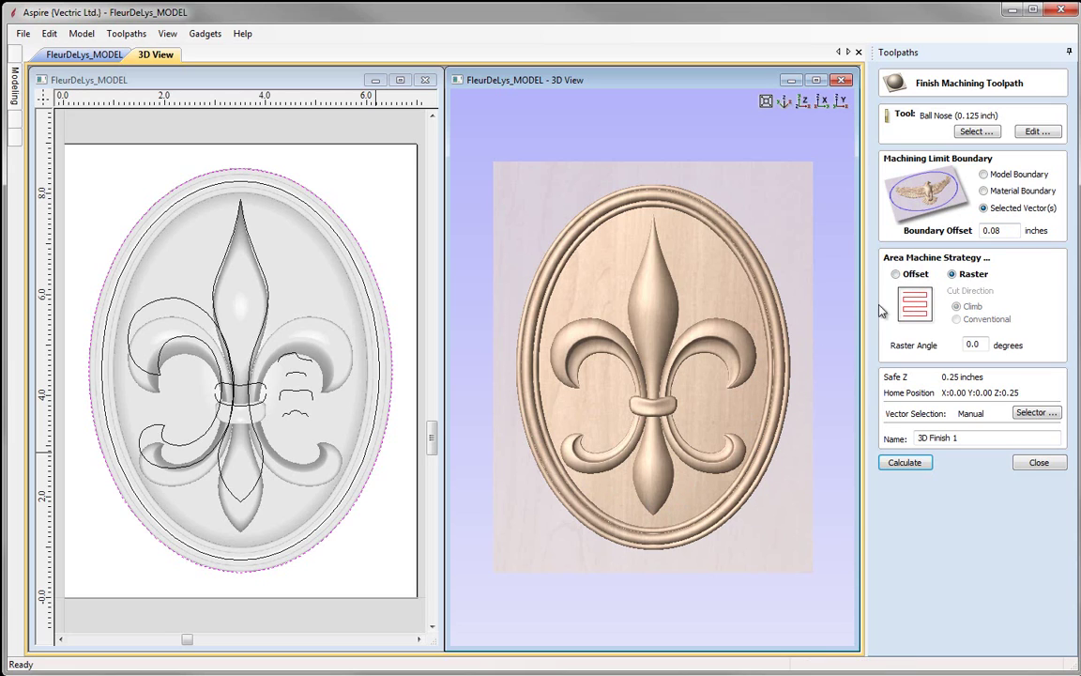
pyautogui.click(895, 275)
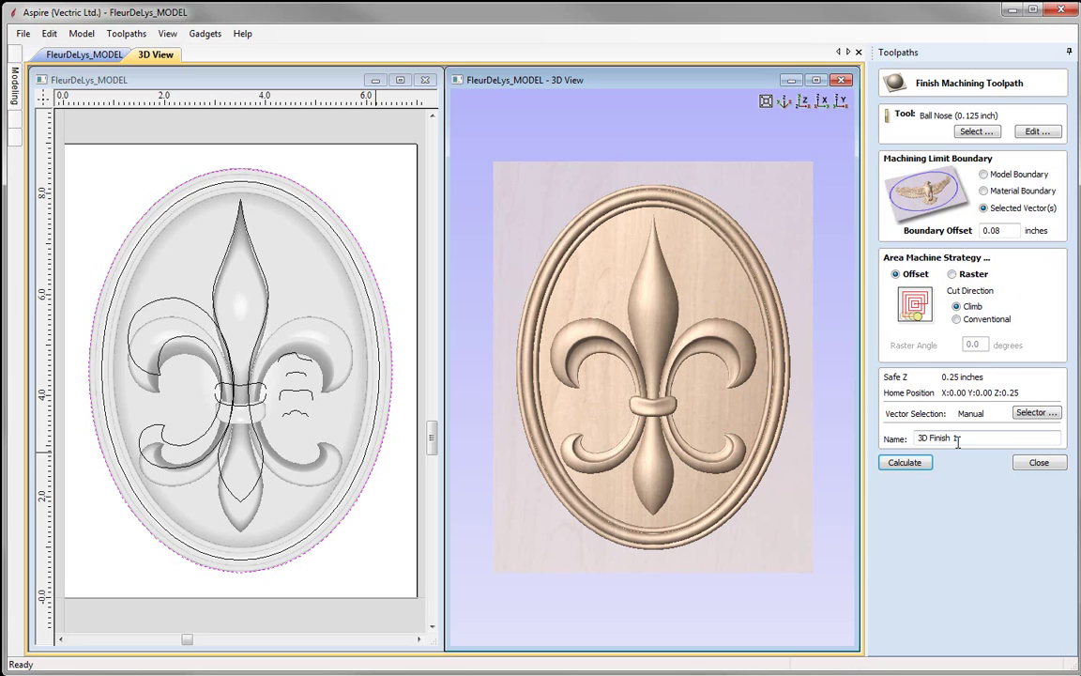
# Name the finishing toolpath 3D Finish 0.125BN and calculate it.
pyautogui.press('BackSpace')
pyautogui.write('0.125BN')
pyautogui.click(905, 463)
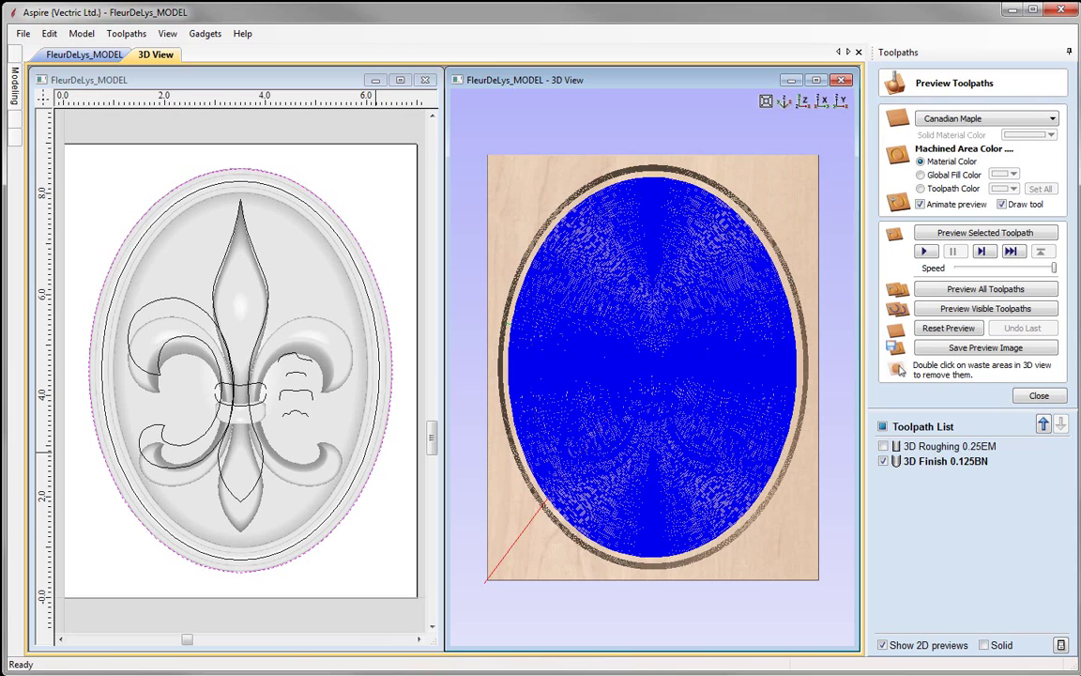
# Simulate the 3D Finish 0.125BN toolpath in the maximized 3D view and inspect the finished carving.
pyautogui.click(816, 80)
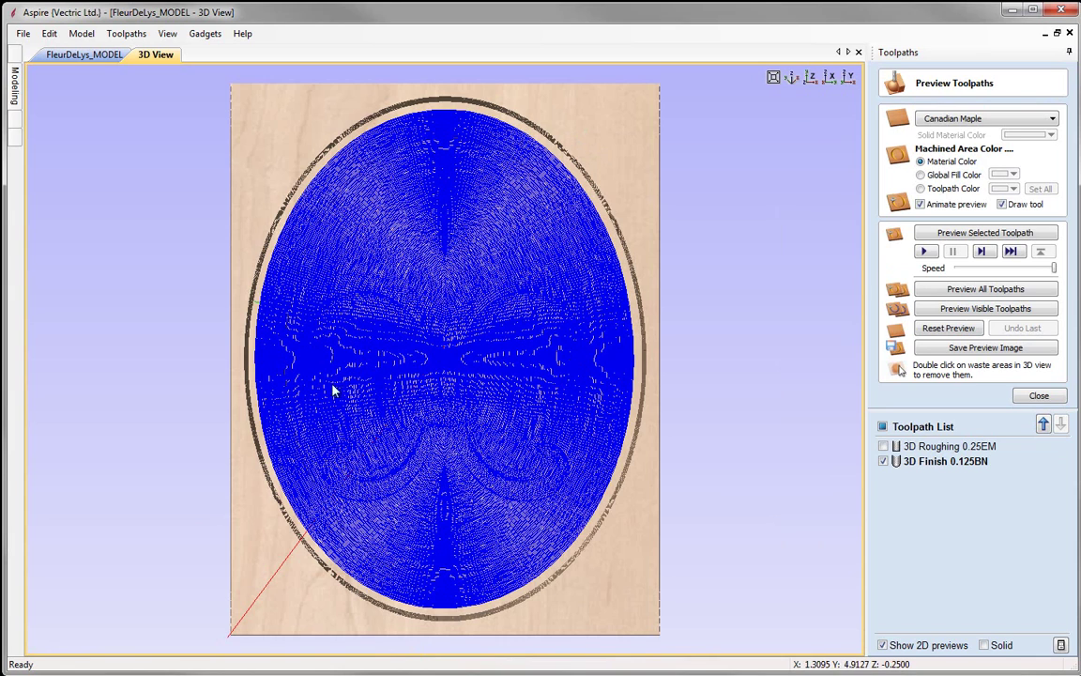
pyautogui.click(929, 233)
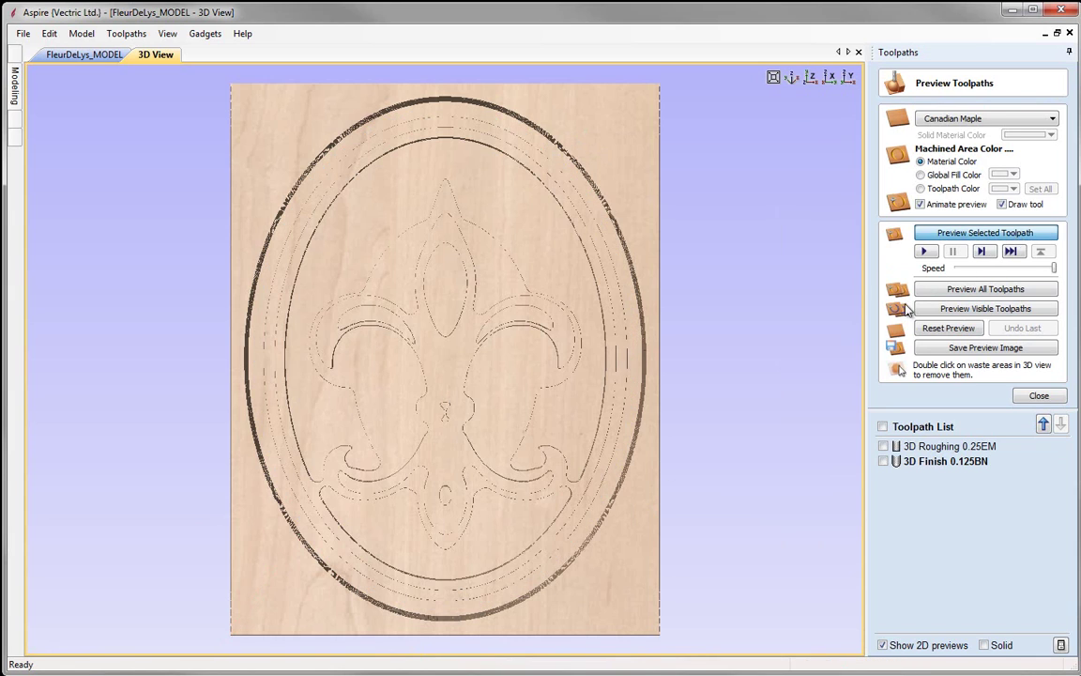
pyautogui.click(916, 308)
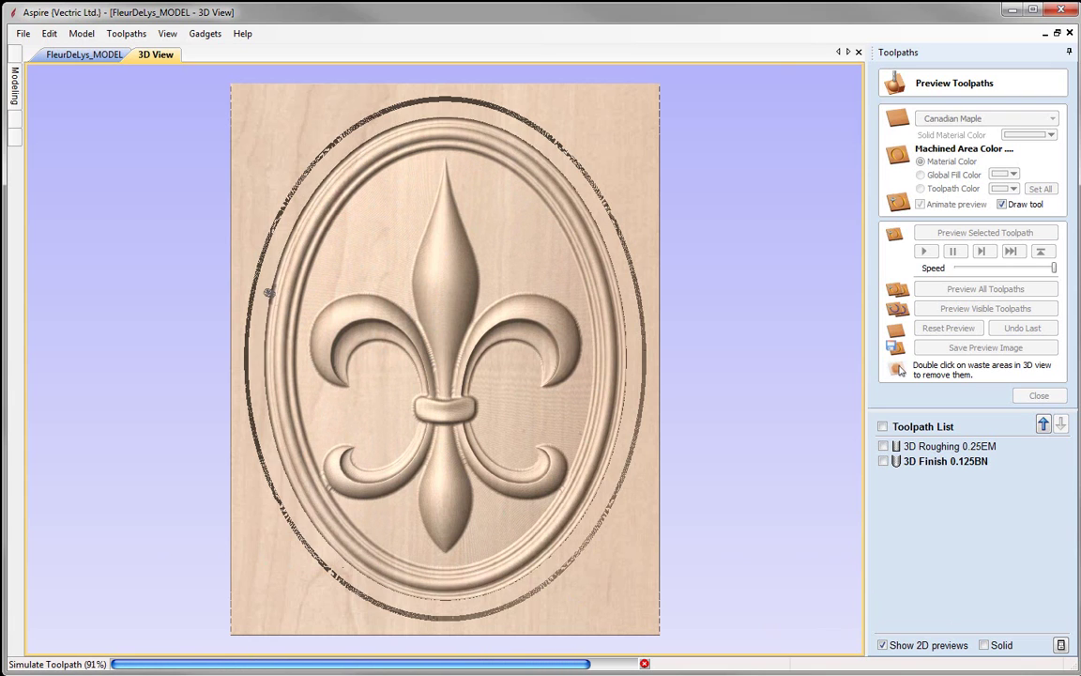
pyautogui.moveTo(393, 574); pyautogui.dragTo(427, 563)
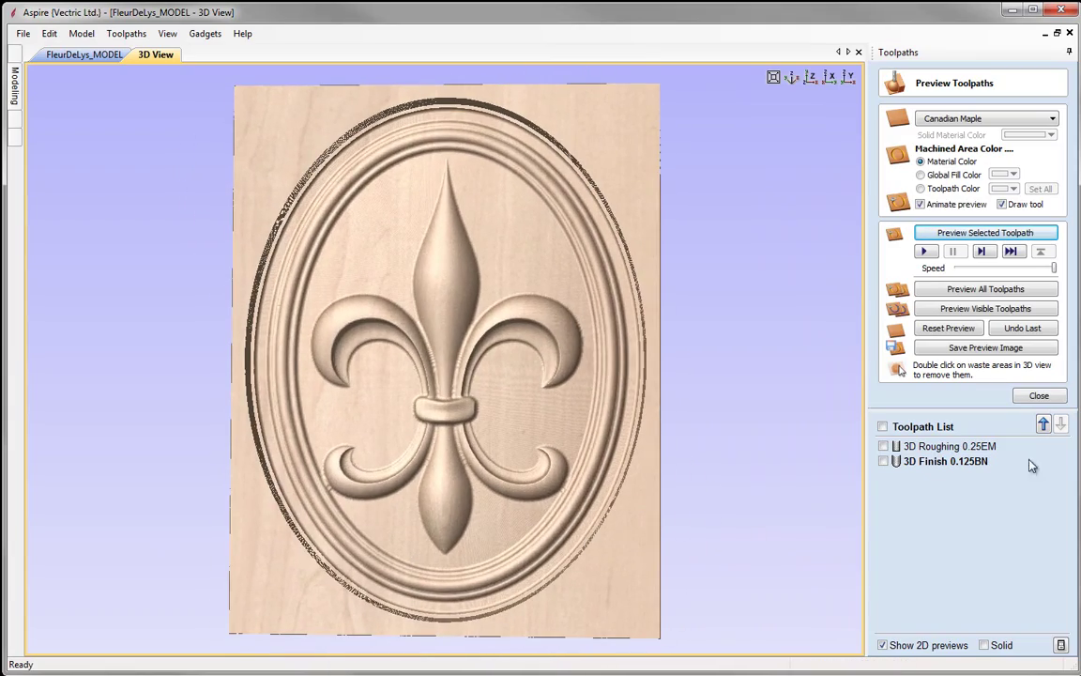
pyautogui.click(1043, 396)
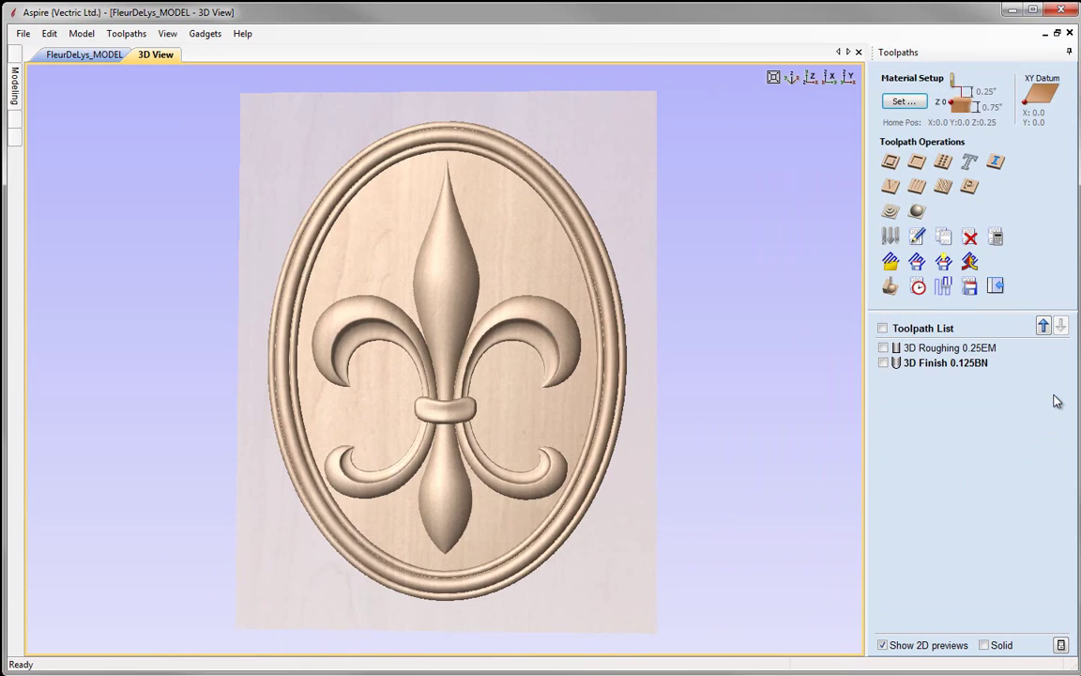
pyautogui.click(890, 287)
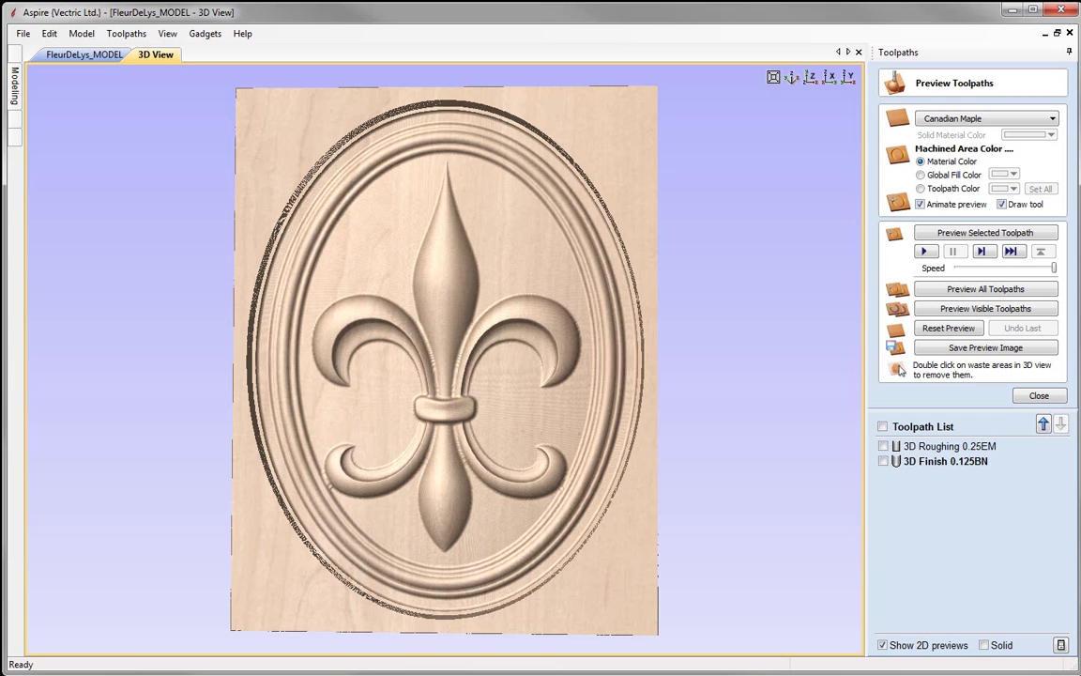
pyautogui.click(1039, 396)
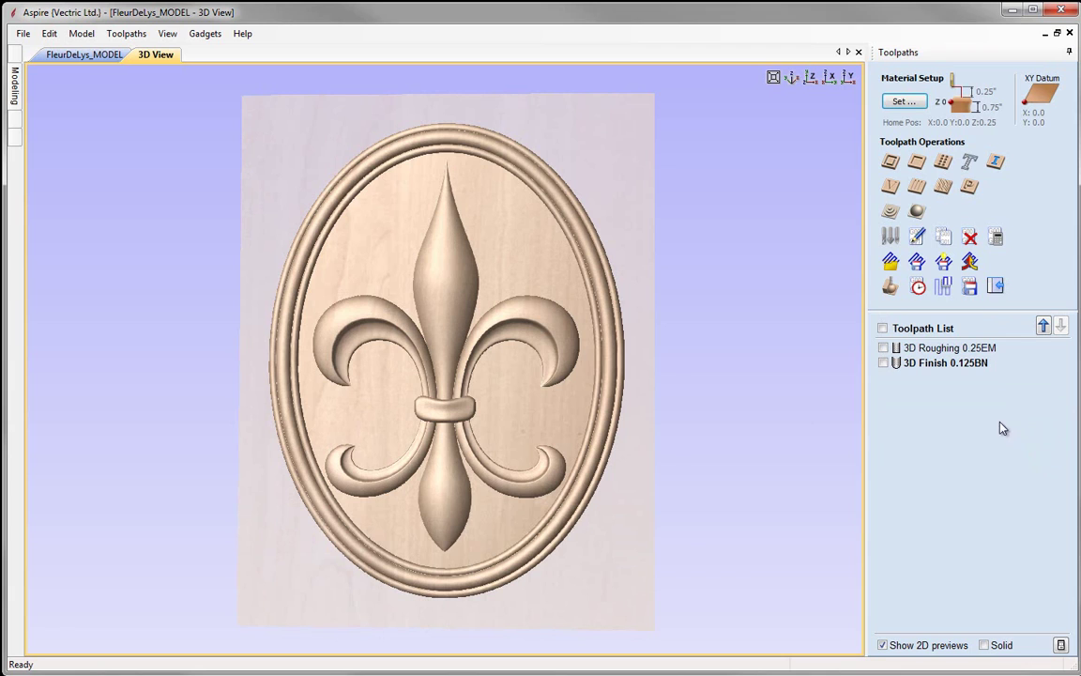
# Start a 2D profile toolpath with start depth 0 and cut depth 0.75 inches, and review the 0.25-inch end mill's cutting parameters.
pyautogui.press('F4')
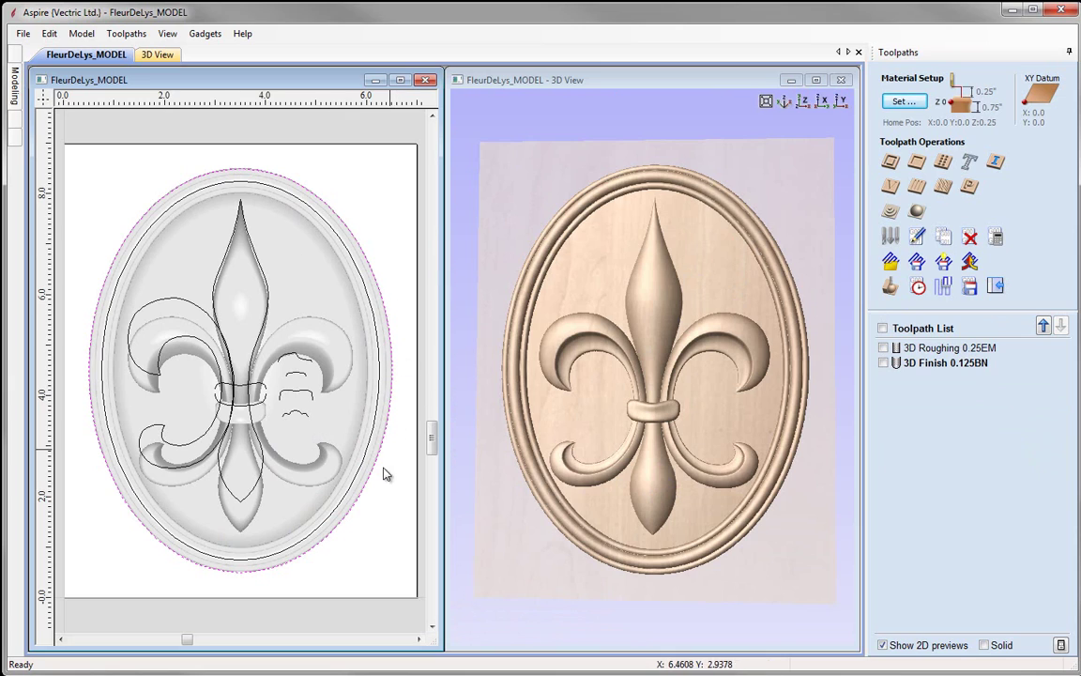
pyautogui.click(891, 163)
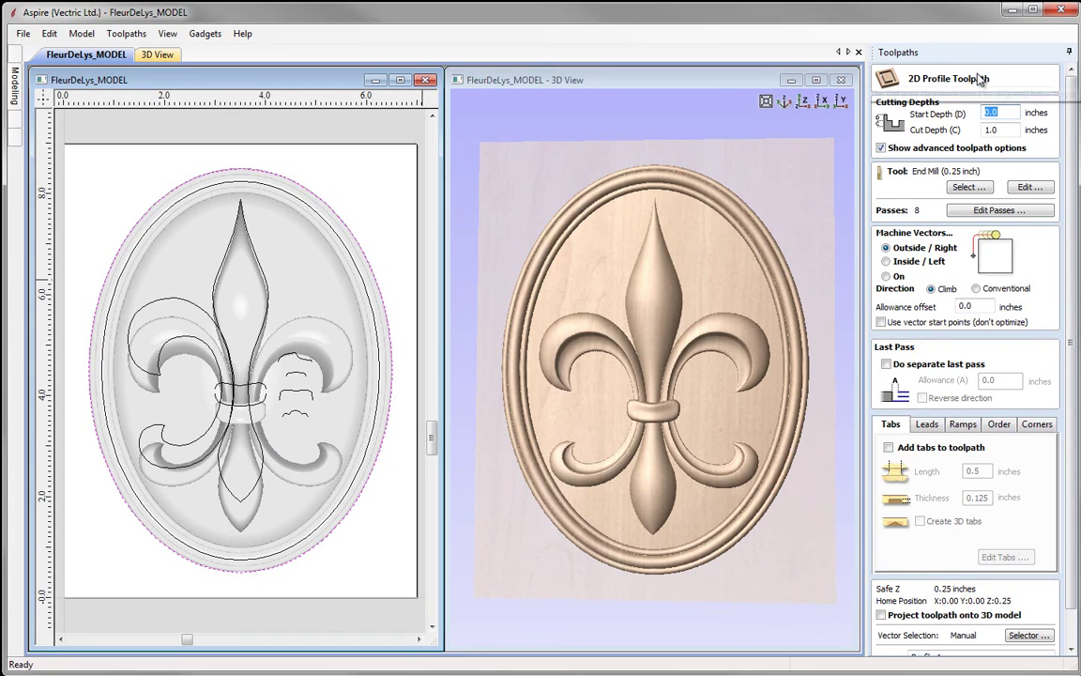
pyautogui.write('0')
pyautogui.press('Tab')
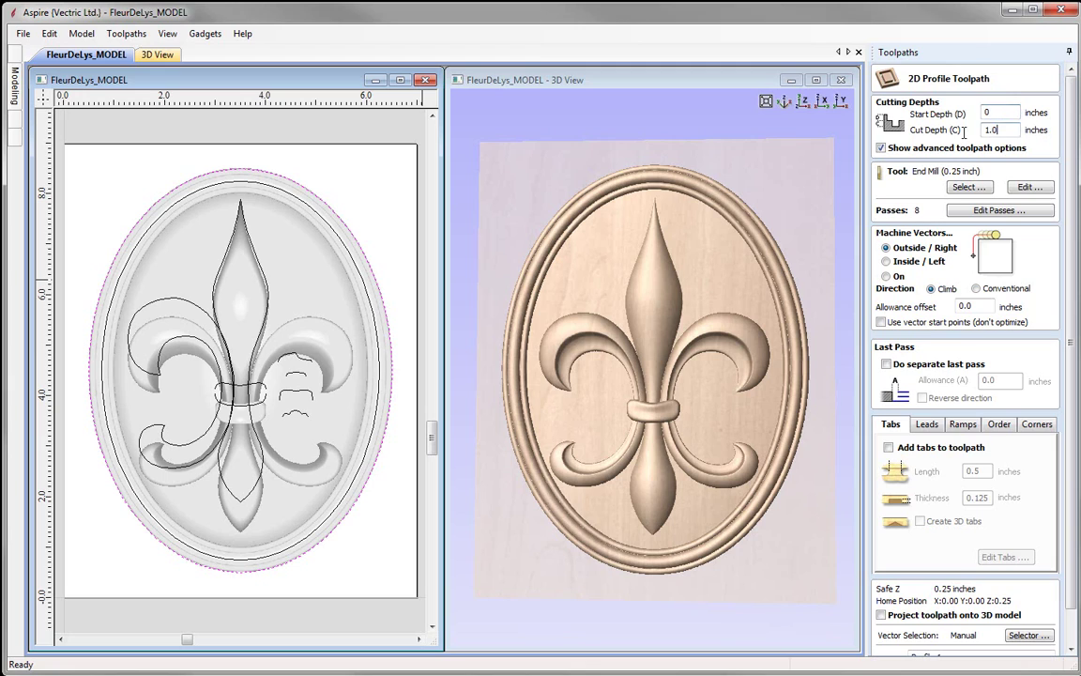
pyautogui.write('0.75')
pyautogui.click(1028, 188)
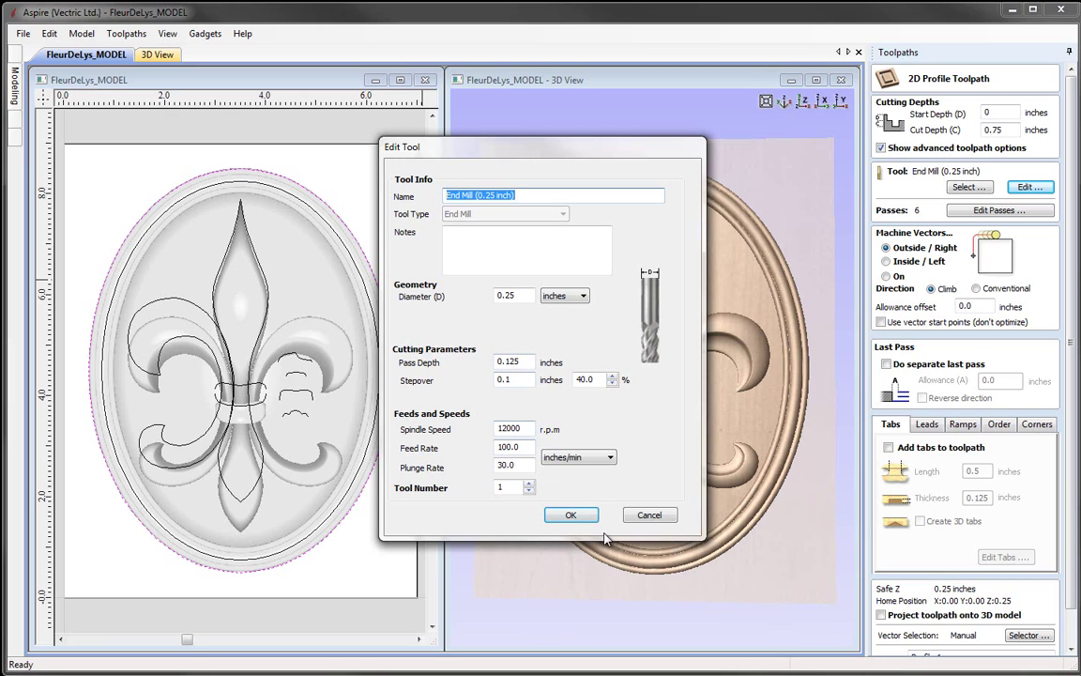
pyautogui.click(646, 526)
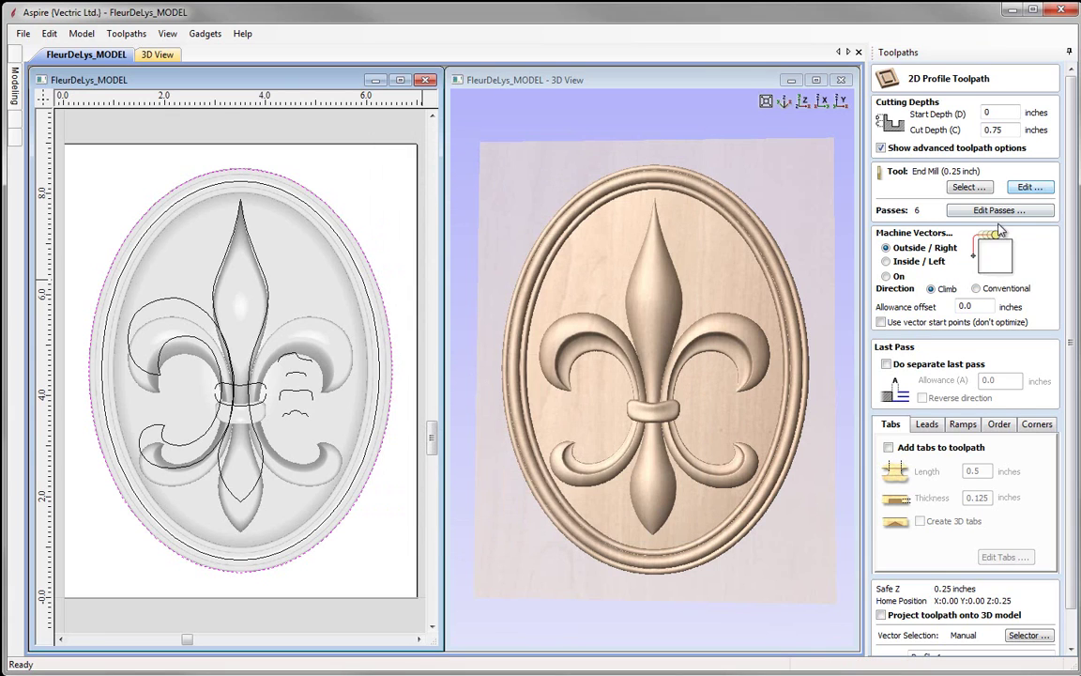
# Delete the 0.125, 0.375 and 0.625 inch pass depths so the profile cuts in three passes at 0.25, 0.5 and 0.75 inches.
pyautogui.click(1000, 214)
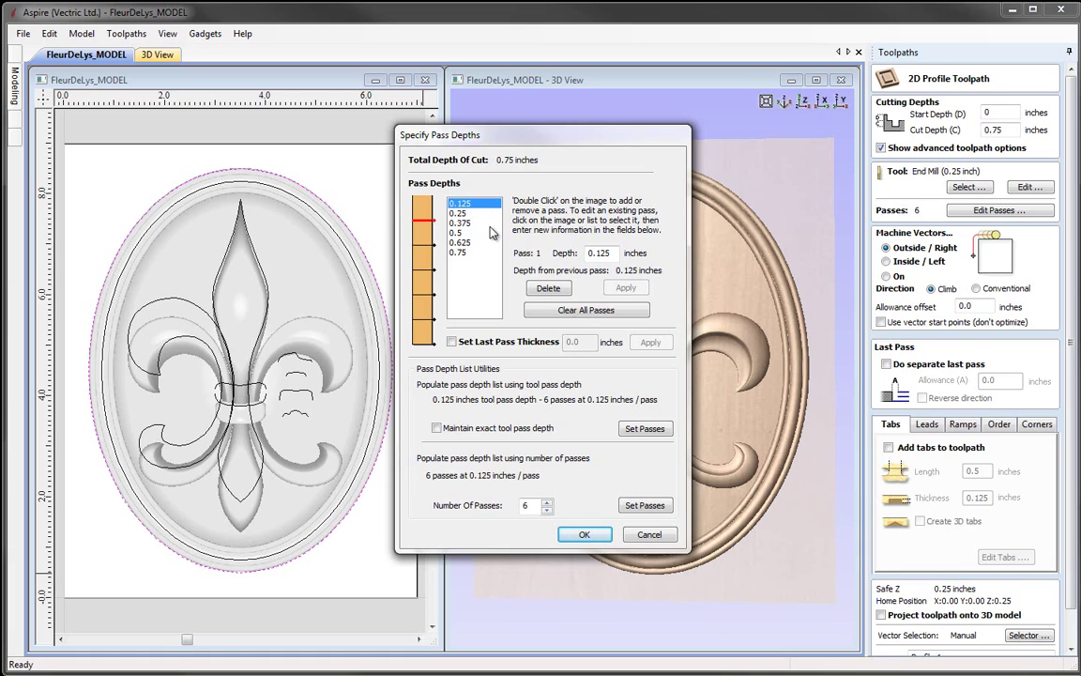
pyautogui.click(548, 288)
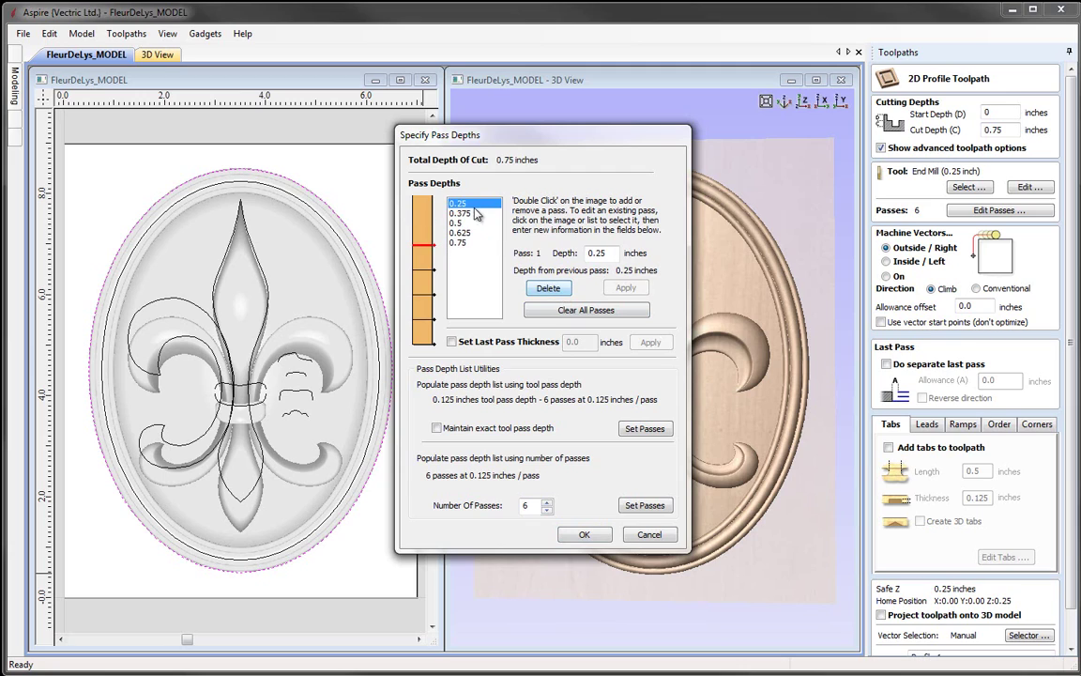
pyautogui.click(474, 214)
pyautogui.click(548, 288)
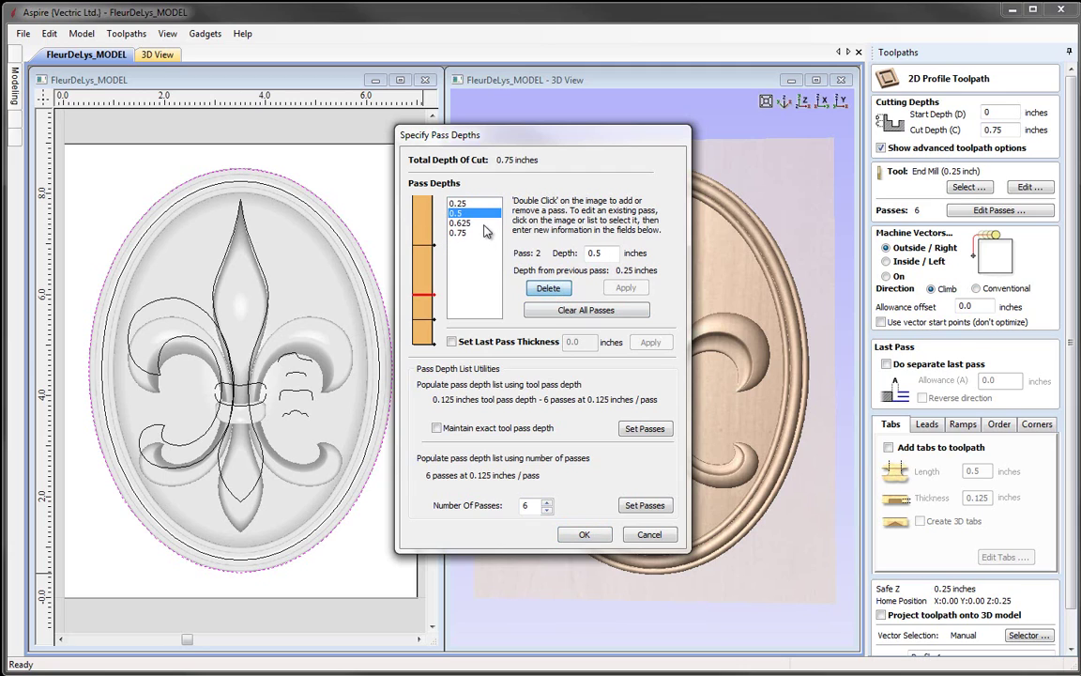
pyautogui.click(479, 224)
pyautogui.click(548, 288)
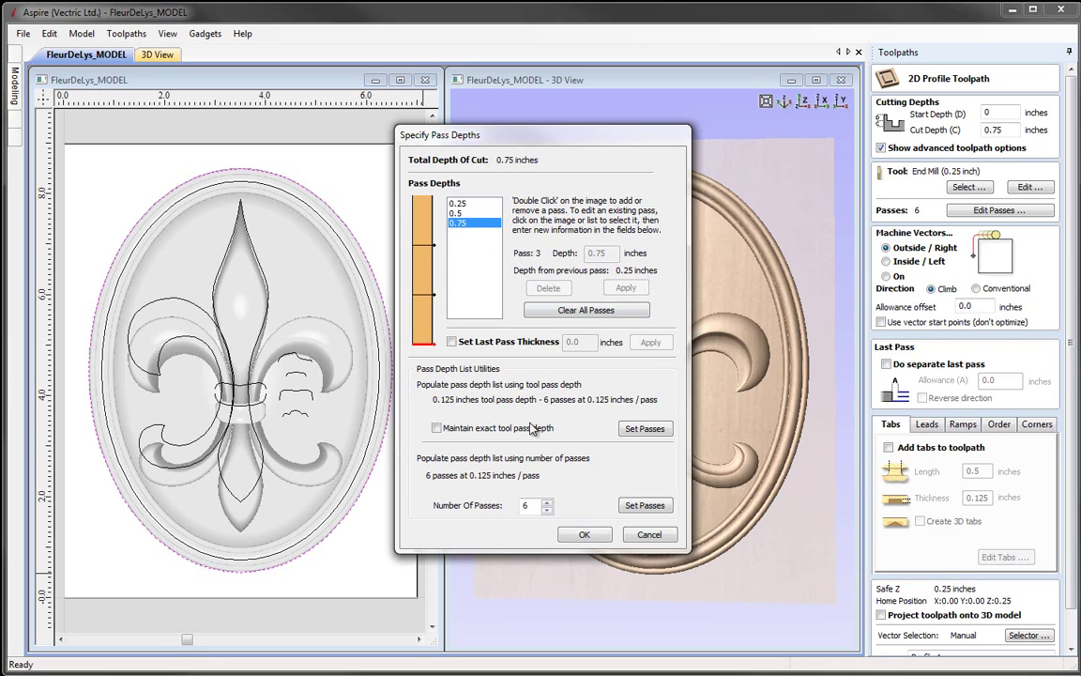
pyautogui.click(585, 535)
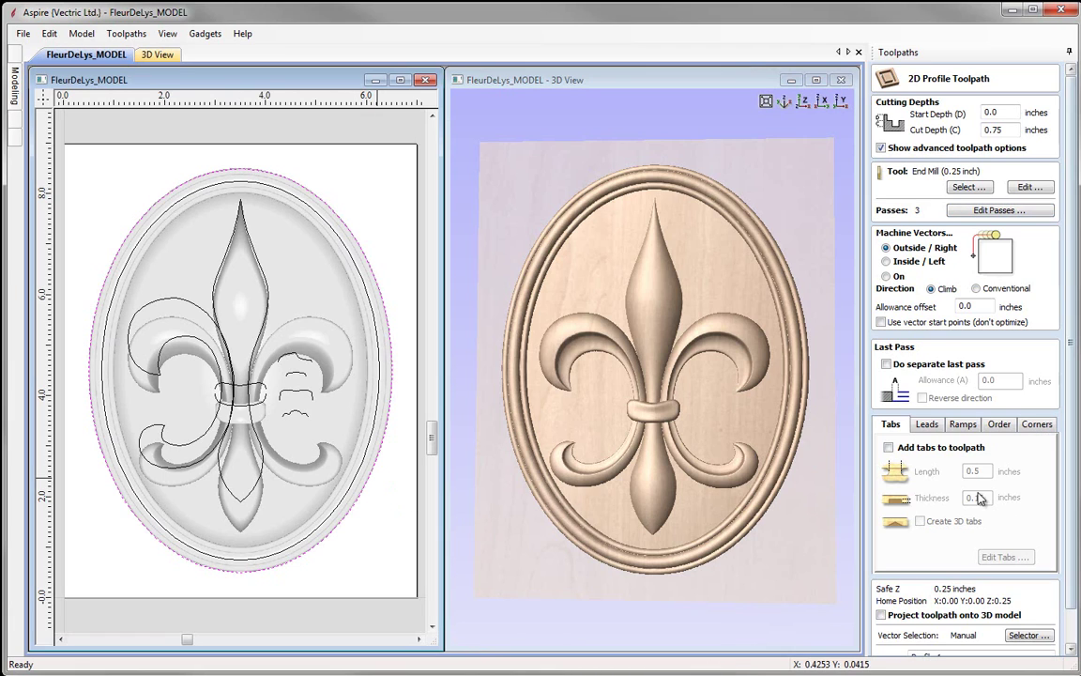
# Enable 3D tabs on the profile toolpath with a length of 0.5 inches and a thickness of 0.15 inches.
pyautogui.click(889, 449)
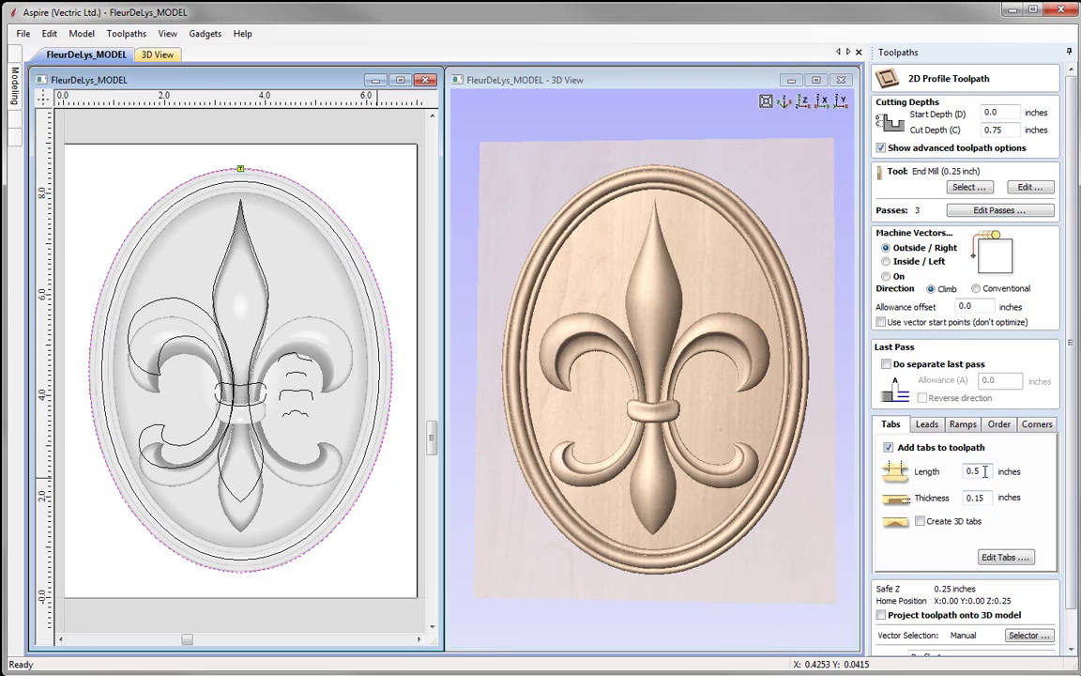
pyautogui.click(977, 498)
pyautogui.click(921, 522)
# Place a constant number of 4 tabs around the outer oval, with the first tab at the machining start point.
pyautogui.click(994, 558)
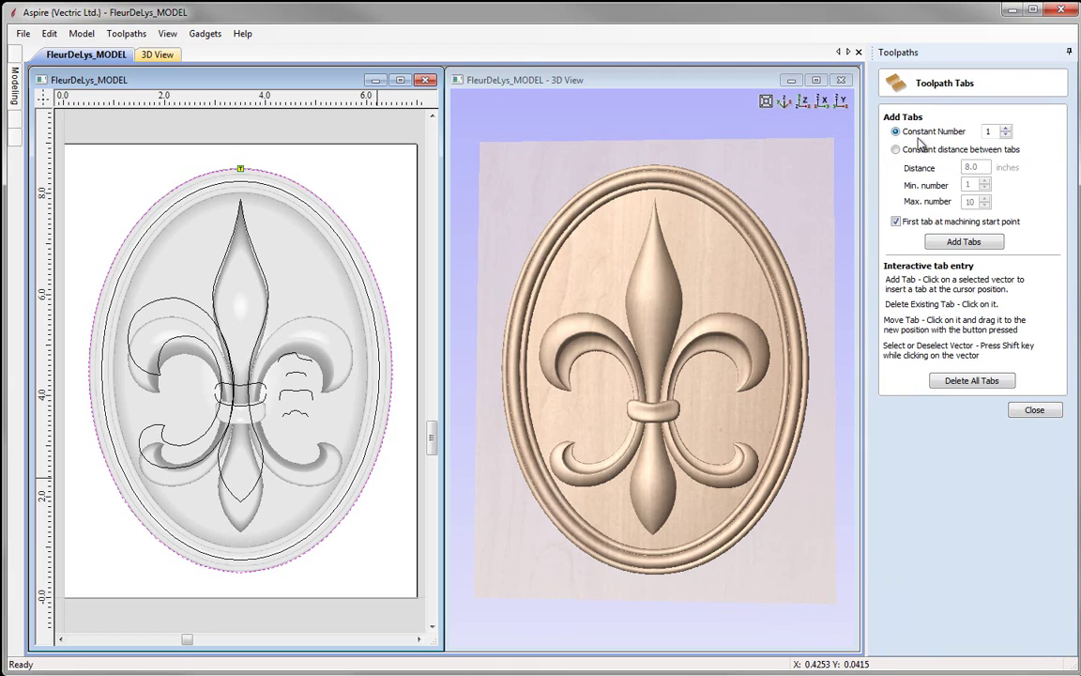
pyautogui.click(1007, 129)
pyautogui.click(1006, 129)
pyautogui.click(1006, 128)
pyautogui.click(963, 243)
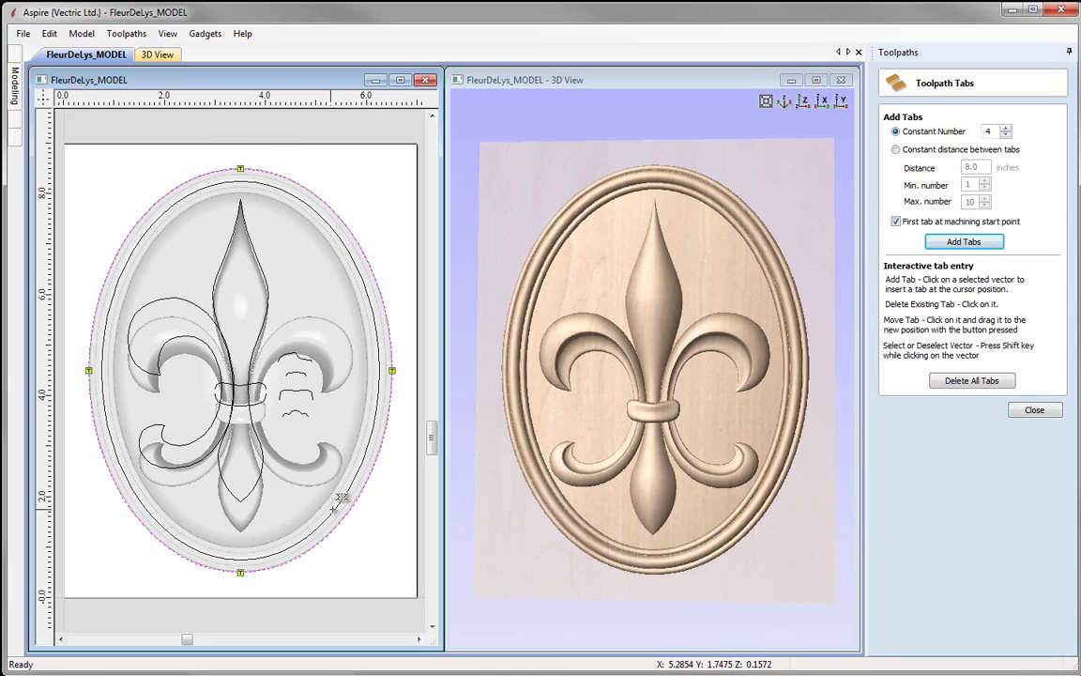
# Move the four tabs along the oval to its upper-right, upper-left, lower-right and lower-left arcs and finish editing the tabs.
pyautogui.moveTo(249, 159); pyautogui.dragTo(351, 238)
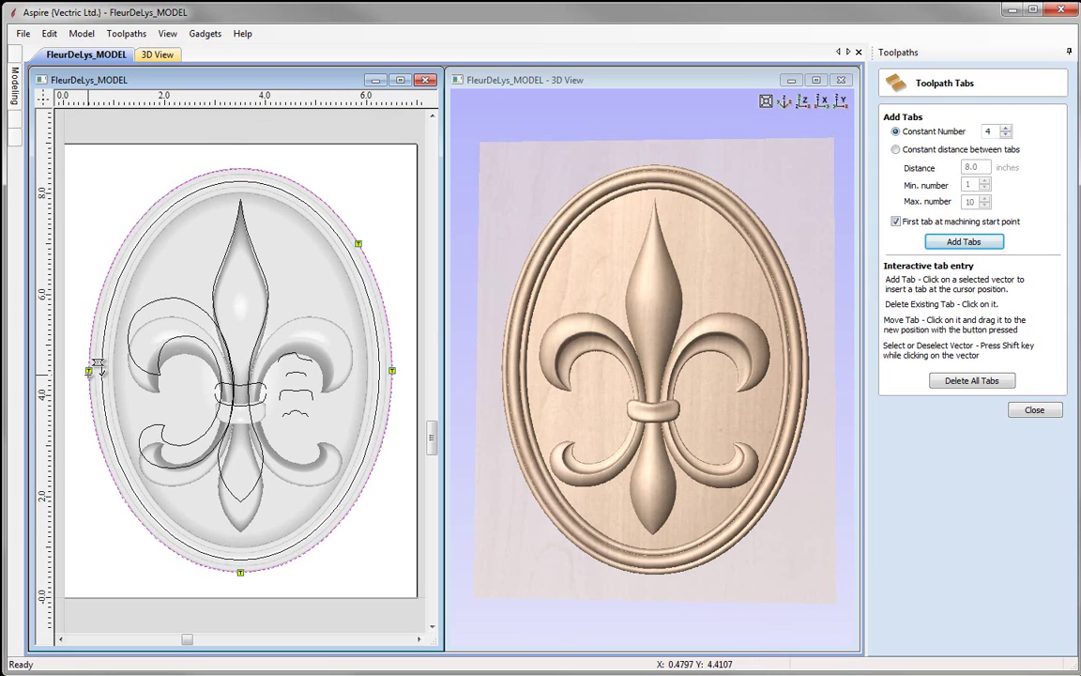
pyautogui.moveTo(94, 370)
pyautogui.mouseDown()
pyautogui.moveTo(89, 336)
pyautogui.moveTo(89, 364)
pyautogui.moveTo(141, 224)
pyautogui.moveTo(128, 202)
pyautogui.moveTo(131, 230)
pyautogui.mouseUp()
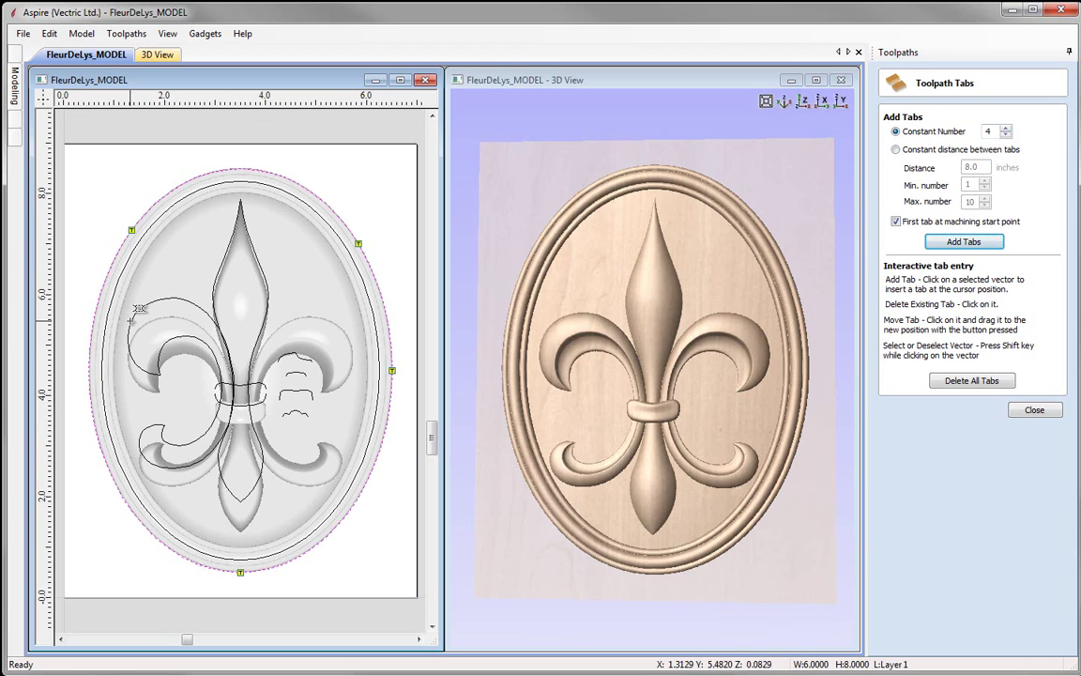
pyautogui.click(350, 499)
pyautogui.moveTo(130, 514)
pyautogui.mouseDown()
pyautogui.moveTo(103, 449)
pyautogui.moveTo(110, 499)
pyautogui.mouseUp()
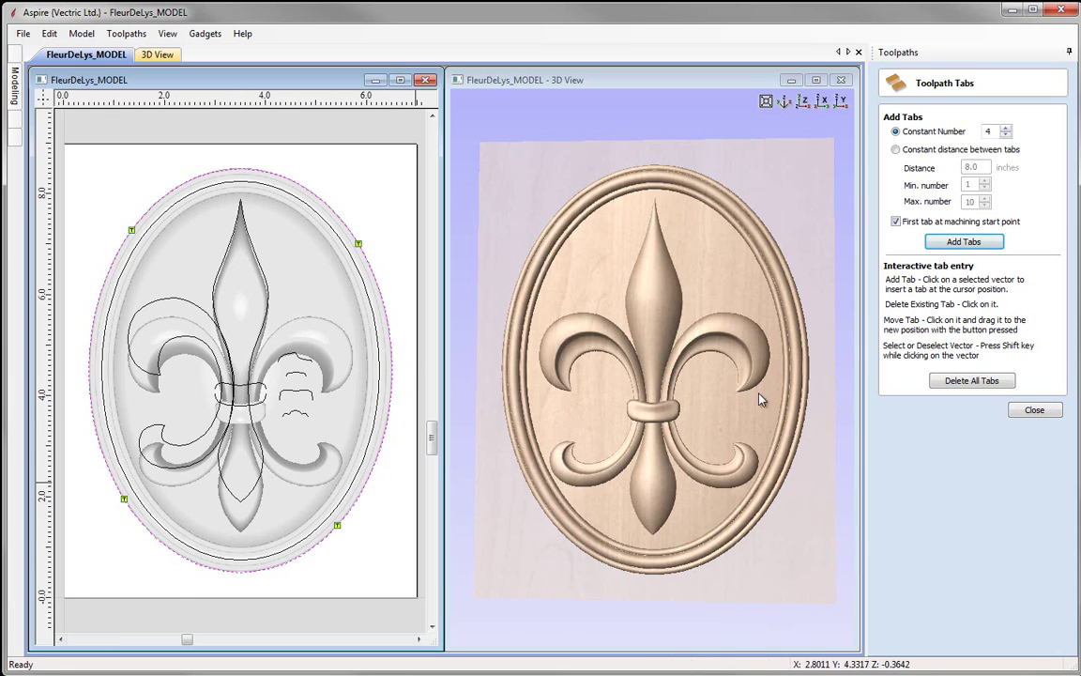
pyautogui.click(1034, 410)
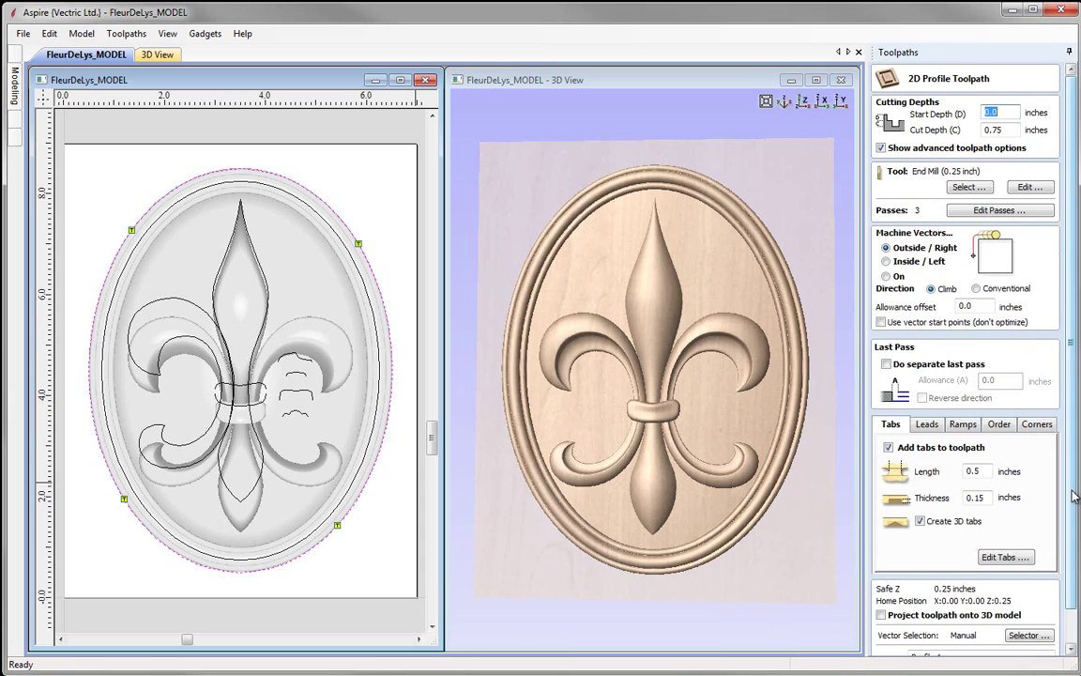
# Calculate the profile toolpath under the name Profile 0.2EM and clear the oval vector selection.
pyautogui.scroll(-2, 1075, 495)
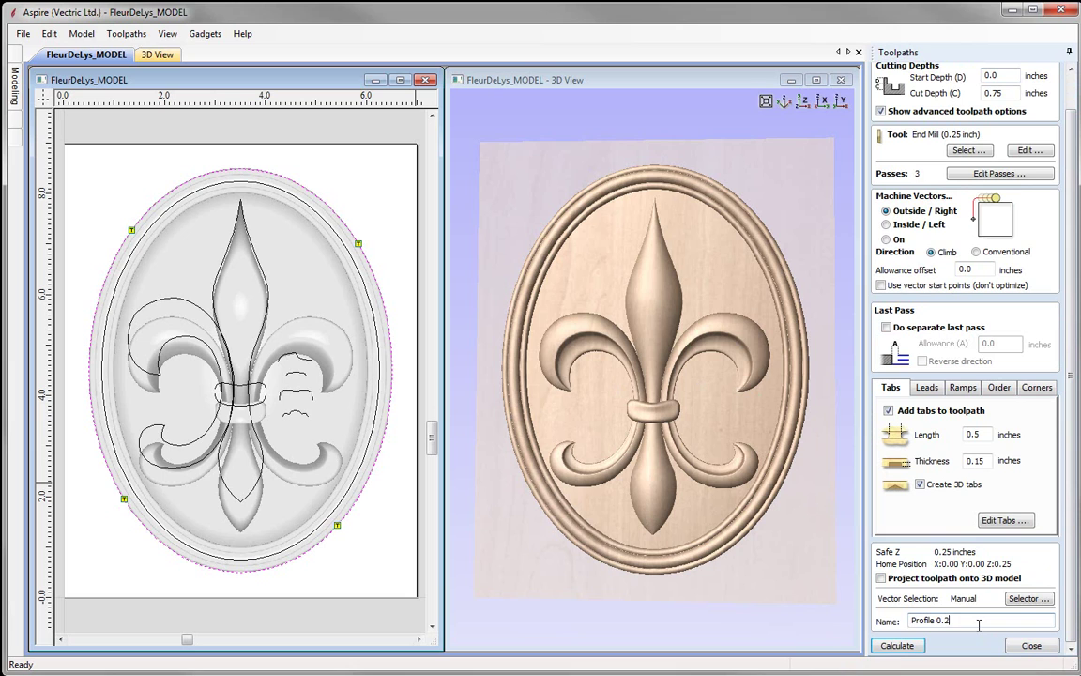
pyautogui.click(892, 646)
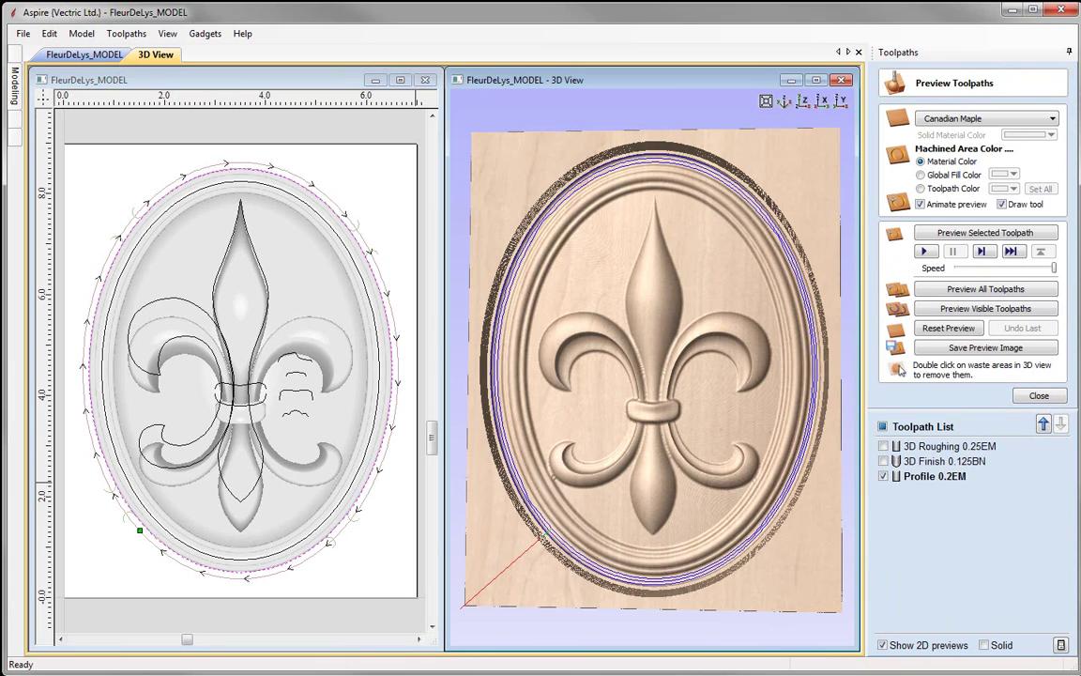
pyautogui.click(62, 521)
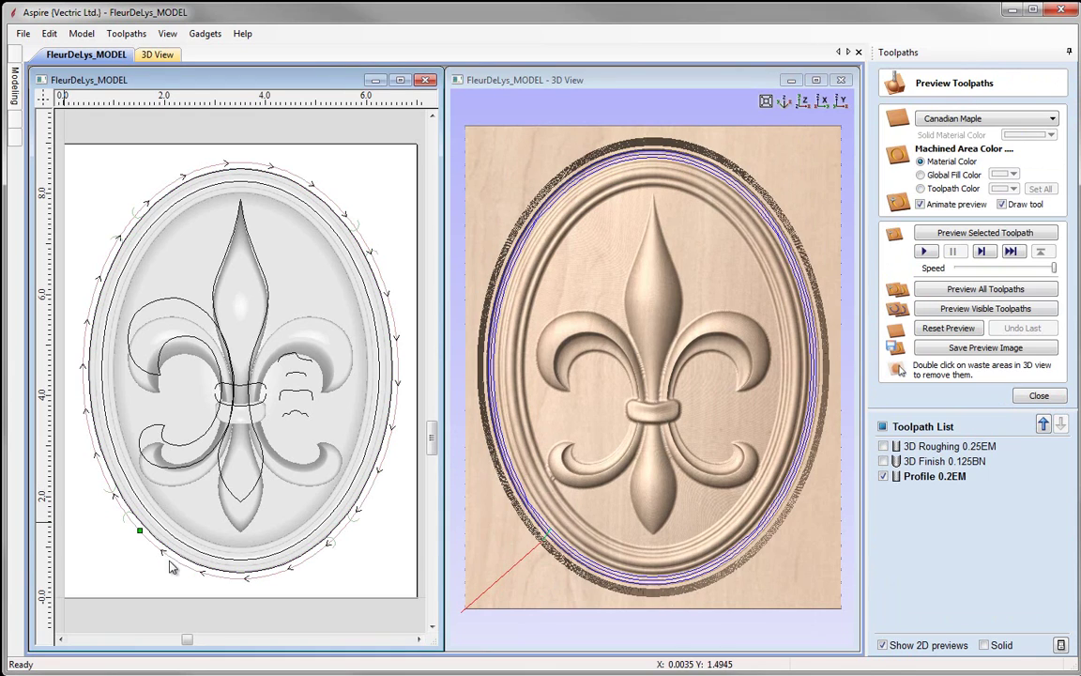
# Inspect the profile toolpath's pass lines and 3D tab ramps from several angles in the maximized 3D view.
pyautogui.click(817, 81)
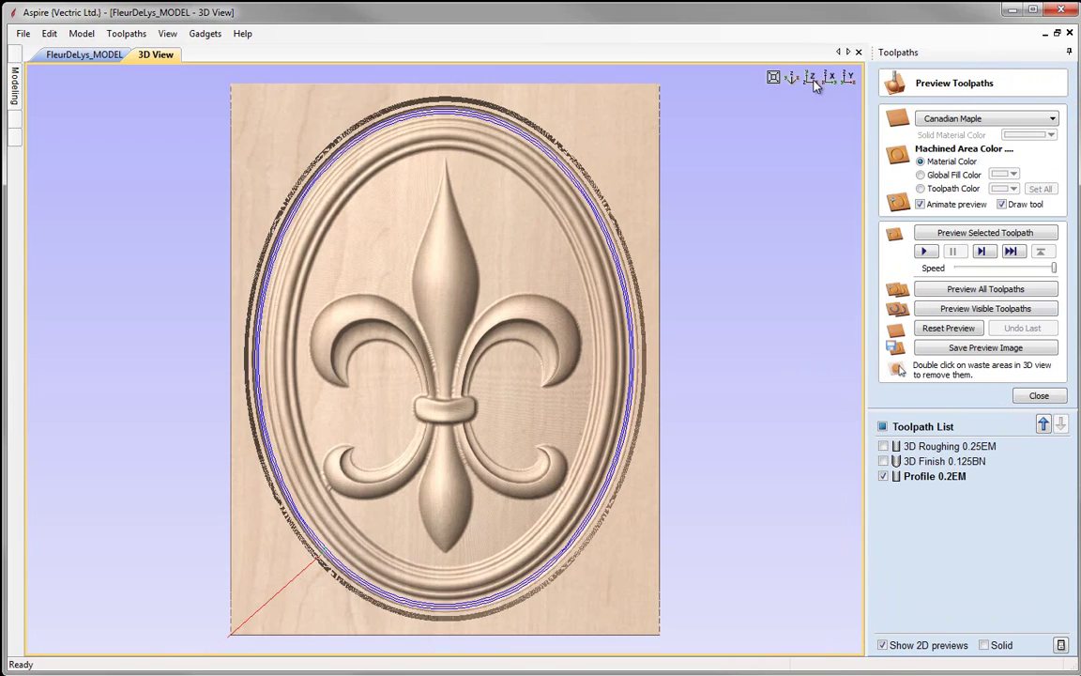
pyautogui.moveTo(507, 519); pyautogui.dragTo(555, 257)
pyautogui.moveTo(530, 369); pyautogui.dragTo(563, 315)
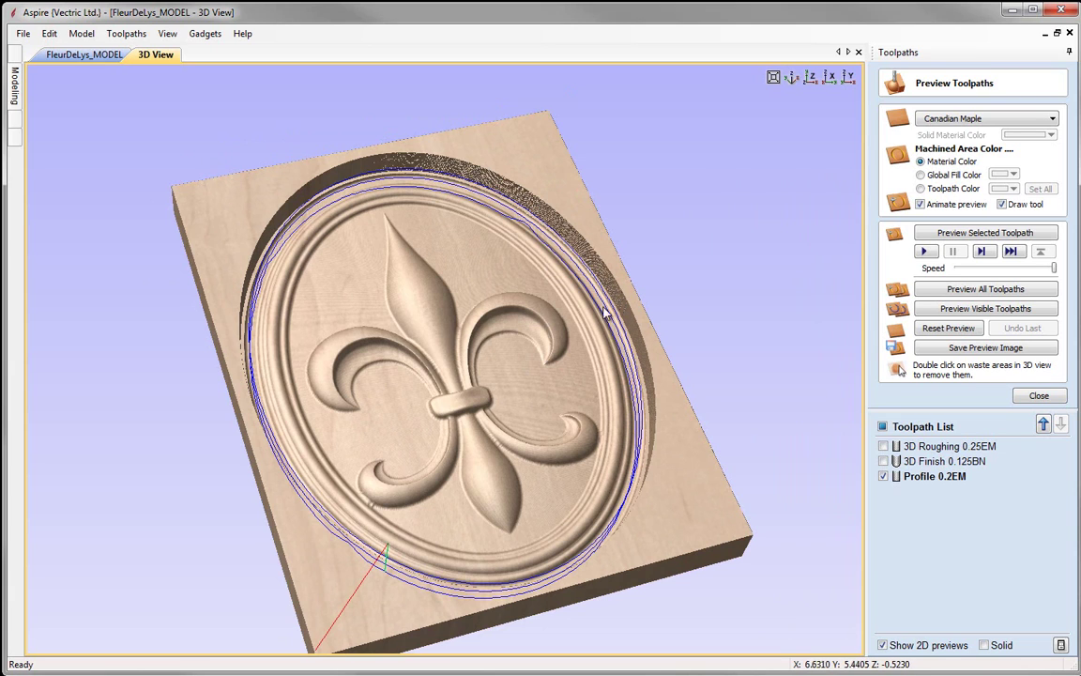
pyautogui.moveTo(544, 309); pyautogui.dragTo(495, 391)
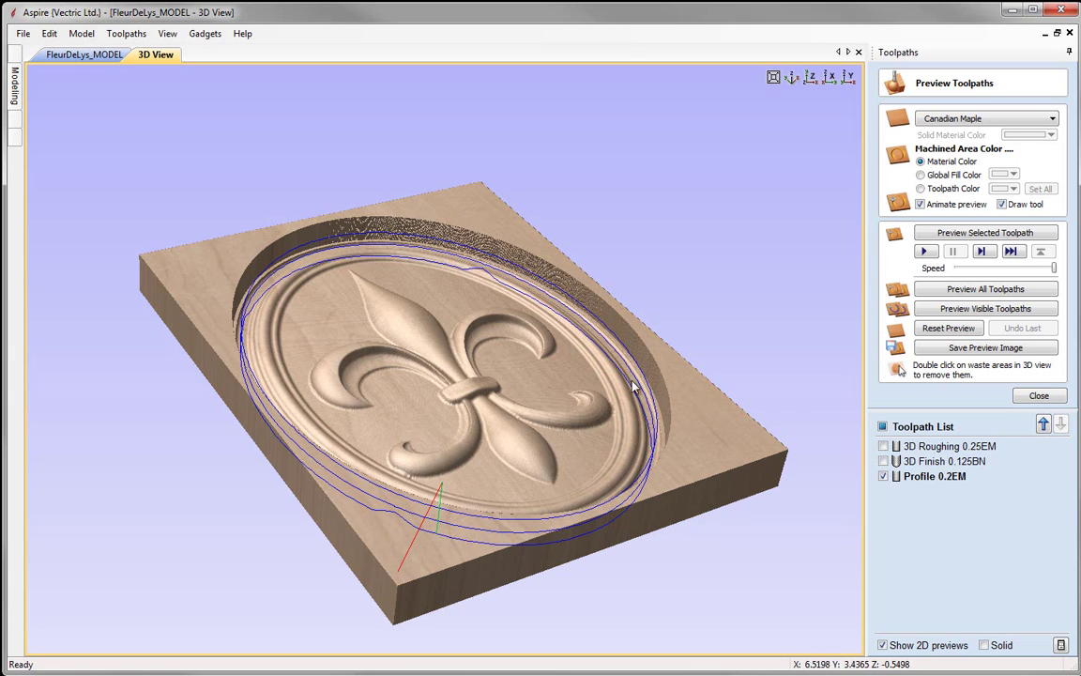
pyautogui.moveTo(544, 445); pyautogui.dragTo(424, 575)
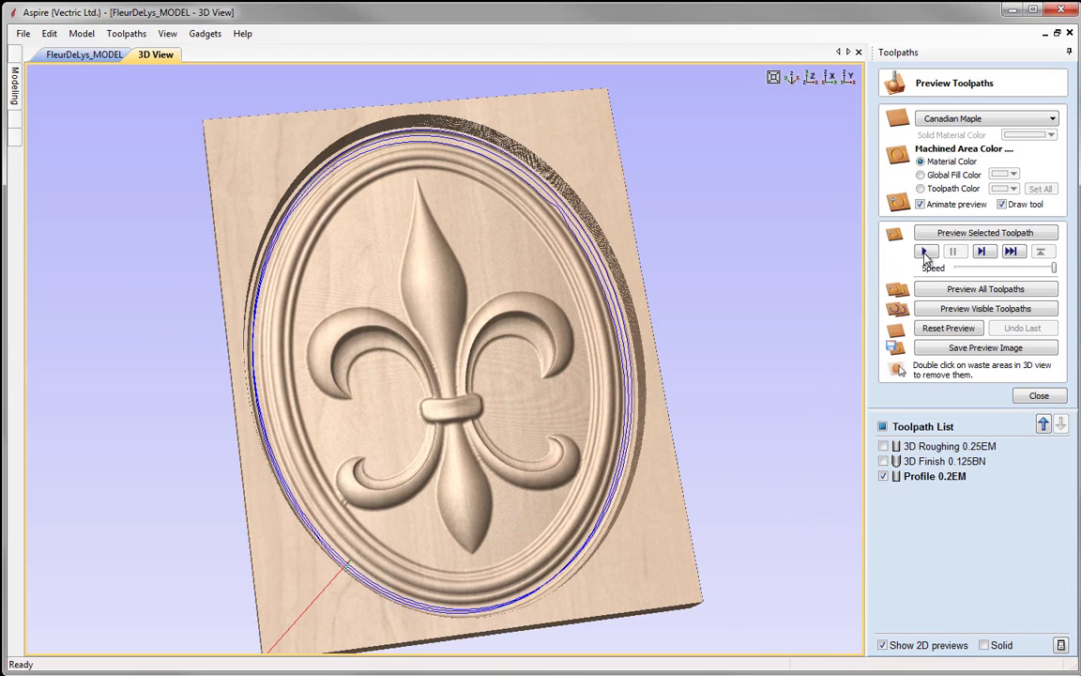
# Simulate the Profile 0.2EM toolpath, inspect the tabs around the oval cut-out, and undo that preview.
pyautogui.click(993, 234)
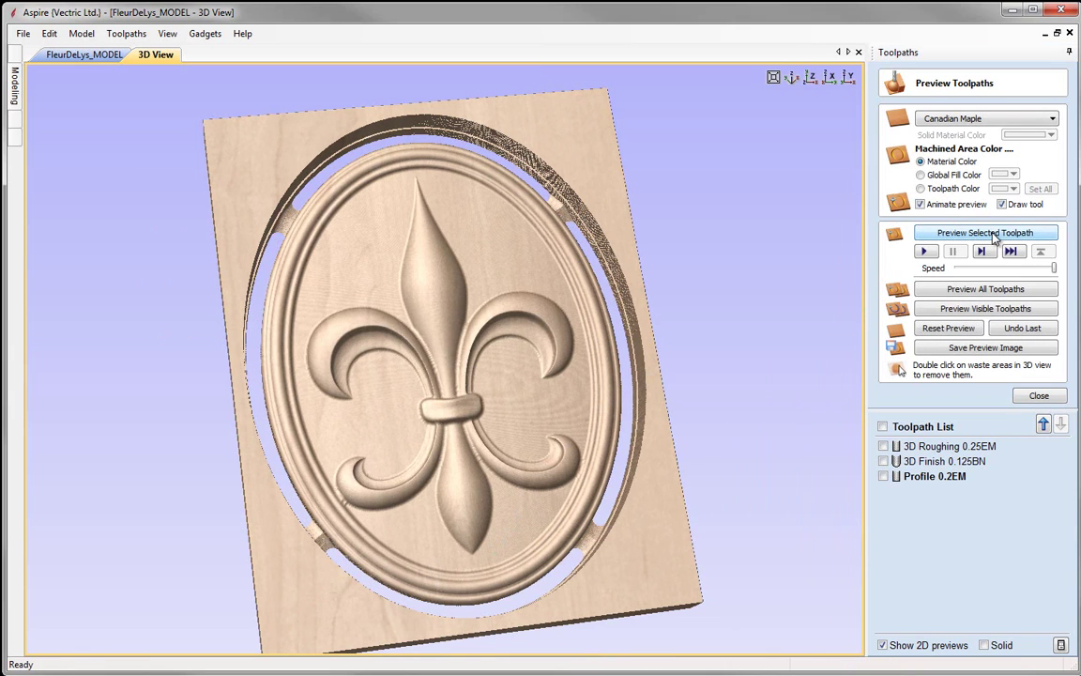
pyautogui.moveTo(714, 281); pyautogui.dragTo(734, 182)
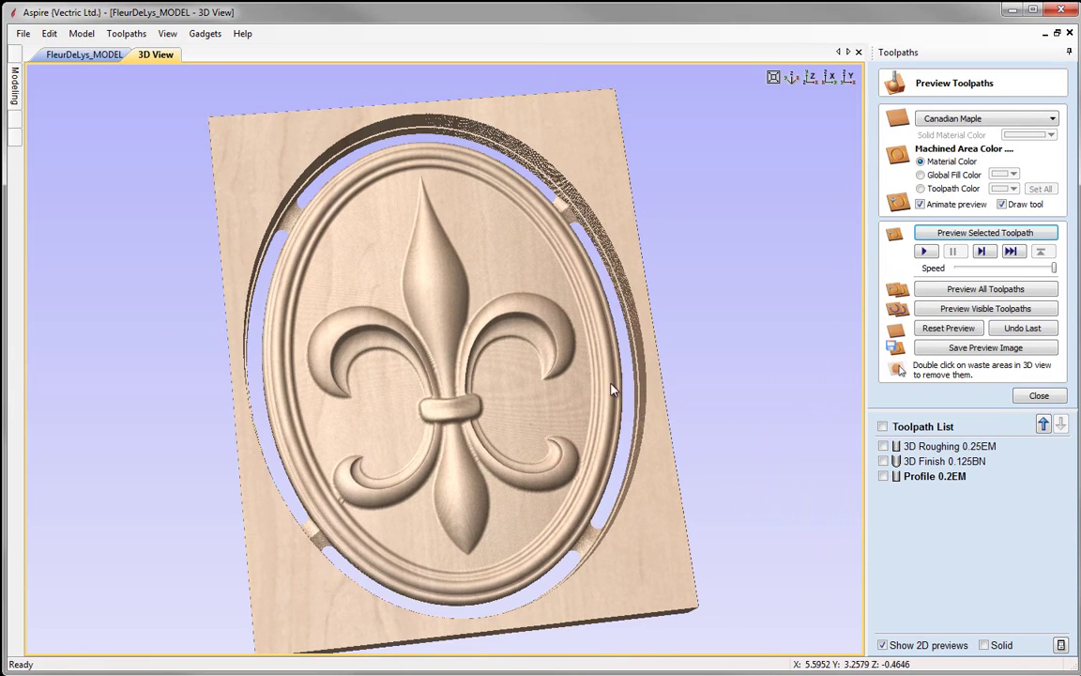
pyautogui.scroll(2, 601, 392)
pyautogui.moveTo(600, 391); pyautogui.dragTo(563, 270)
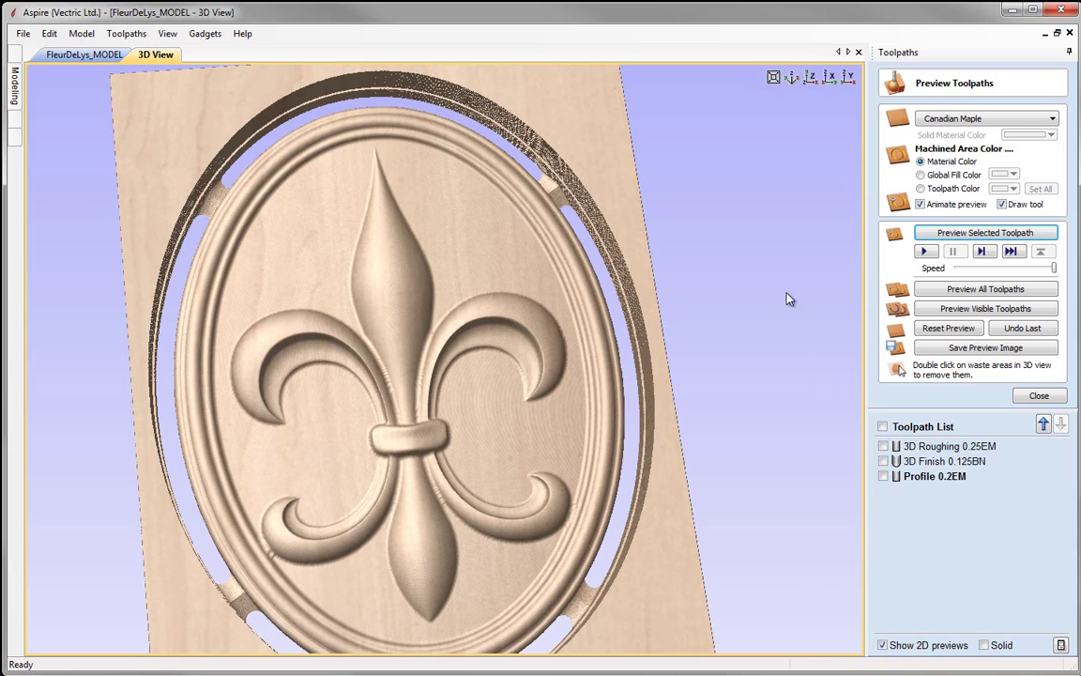
pyautogui.click(1022, 330)
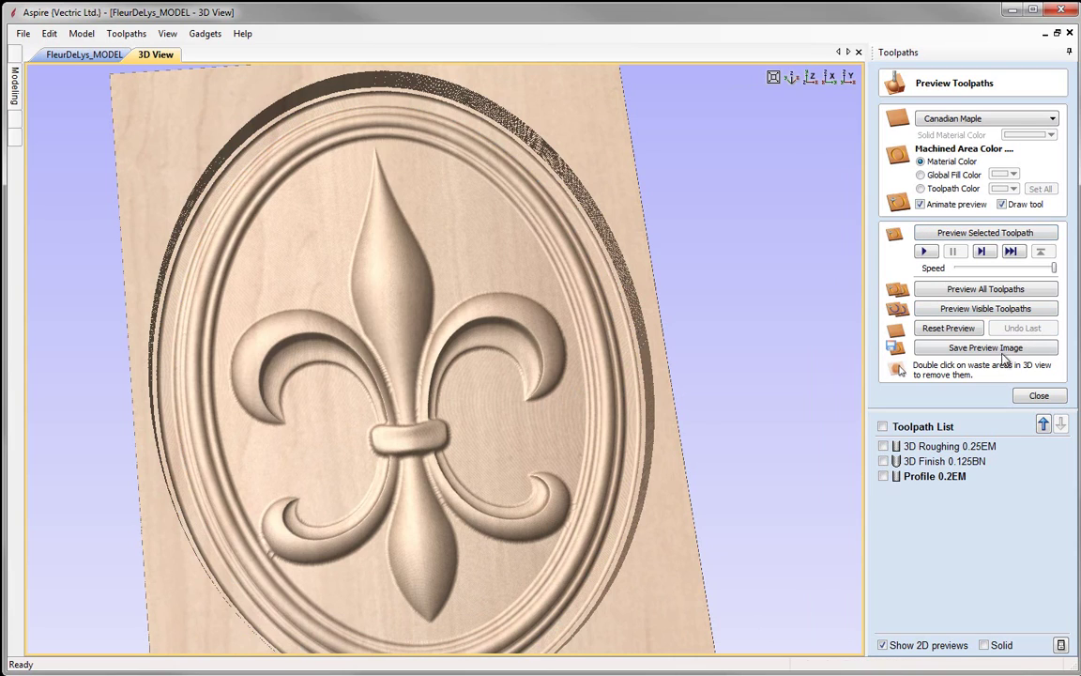
# Reopen the Profile 0.2EM toolpath and delete its 0.25 and 0.5 inch passes, leaving a single 0.75 inch pass.
pyautogui.doubleClick(929, 478)
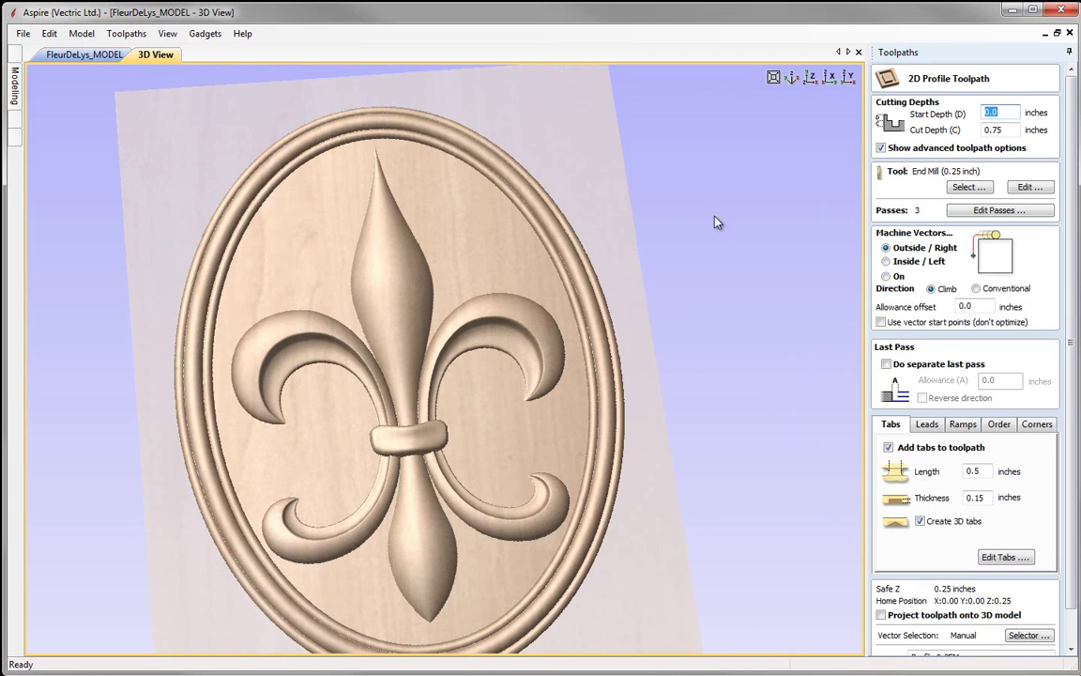
pyautogui.click(988, 212)
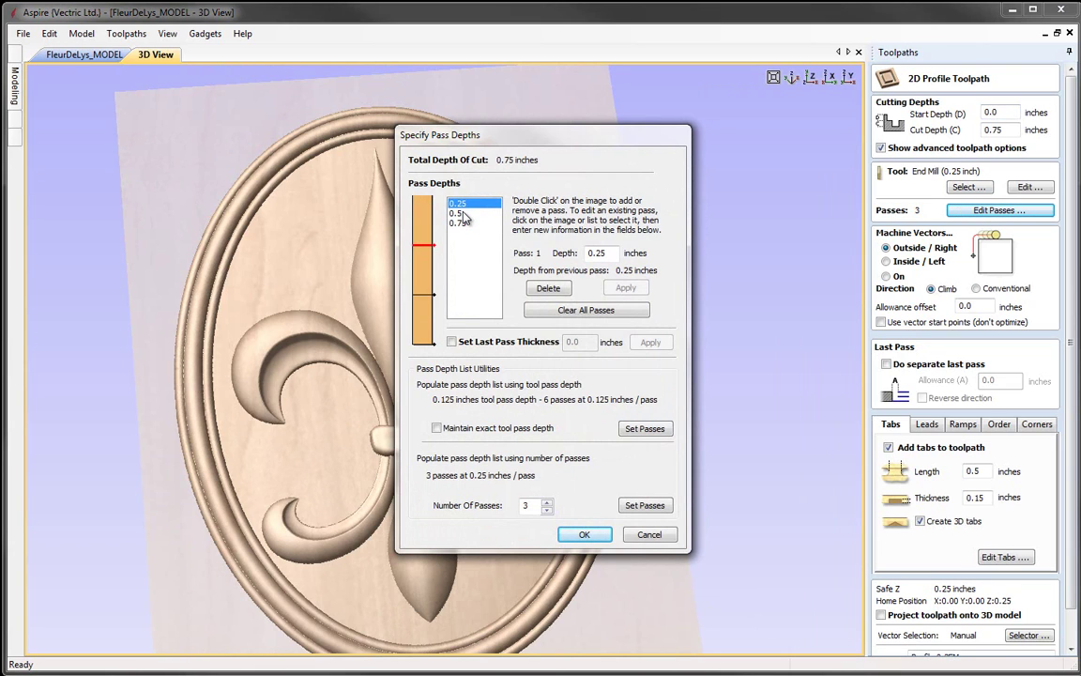
pyautogui.click(550, 289)
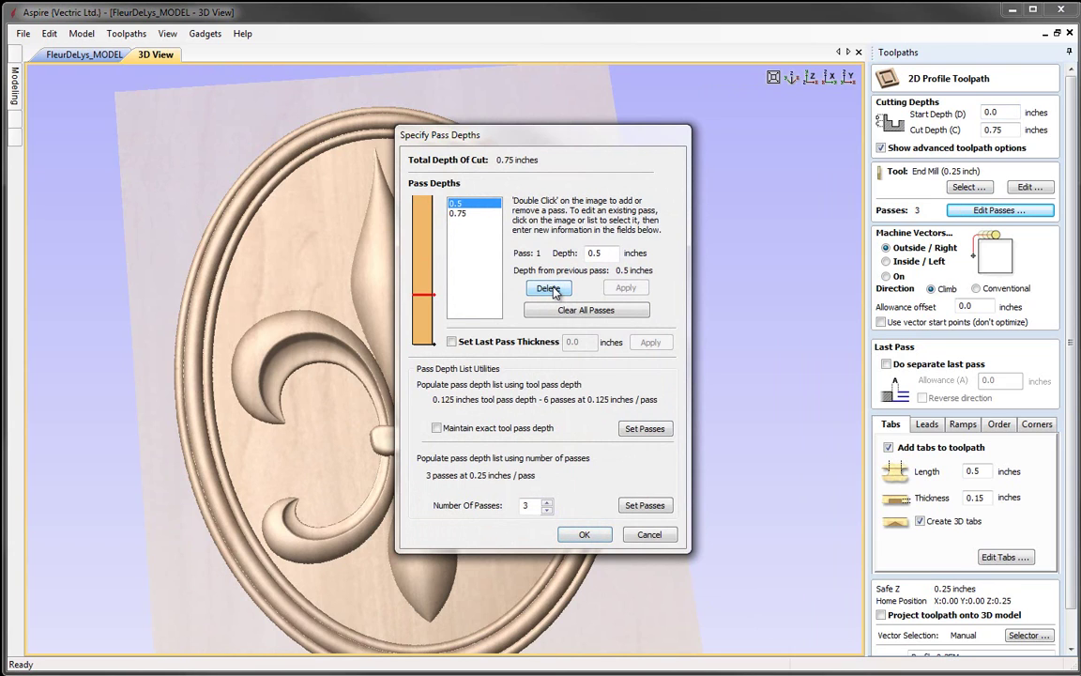
pyautogui.click(550, 289)
pyautogui.click(584, 535)
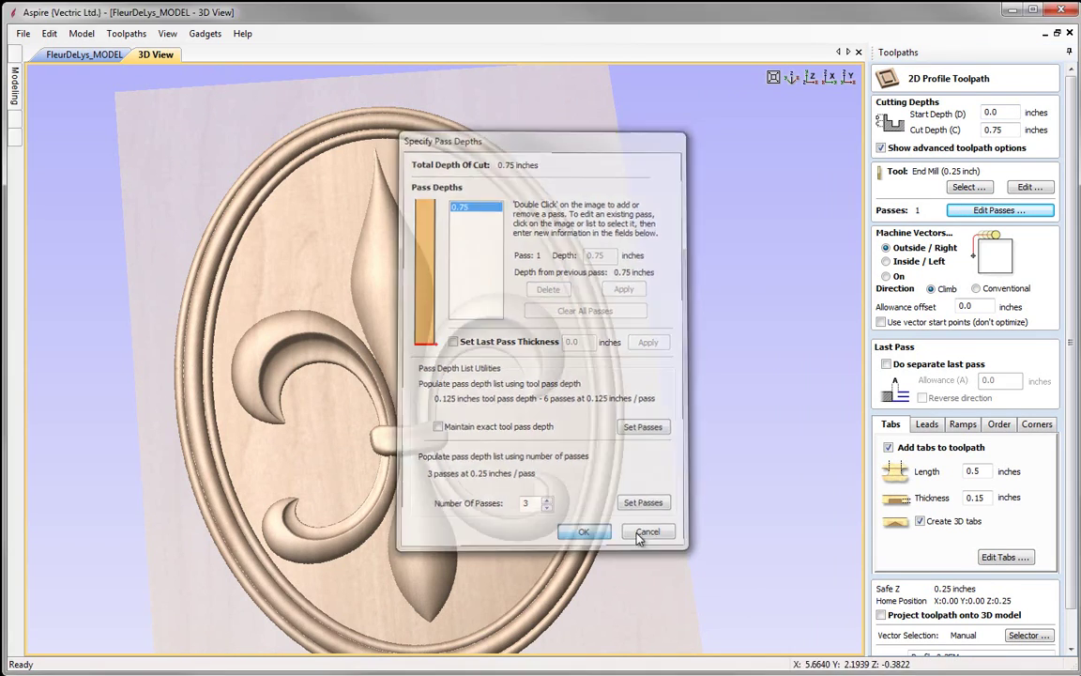
# Rename the profile toolpath to Profile 0.25EM and recalculate it.
pyautogui.scroll(-1, 953, 404)
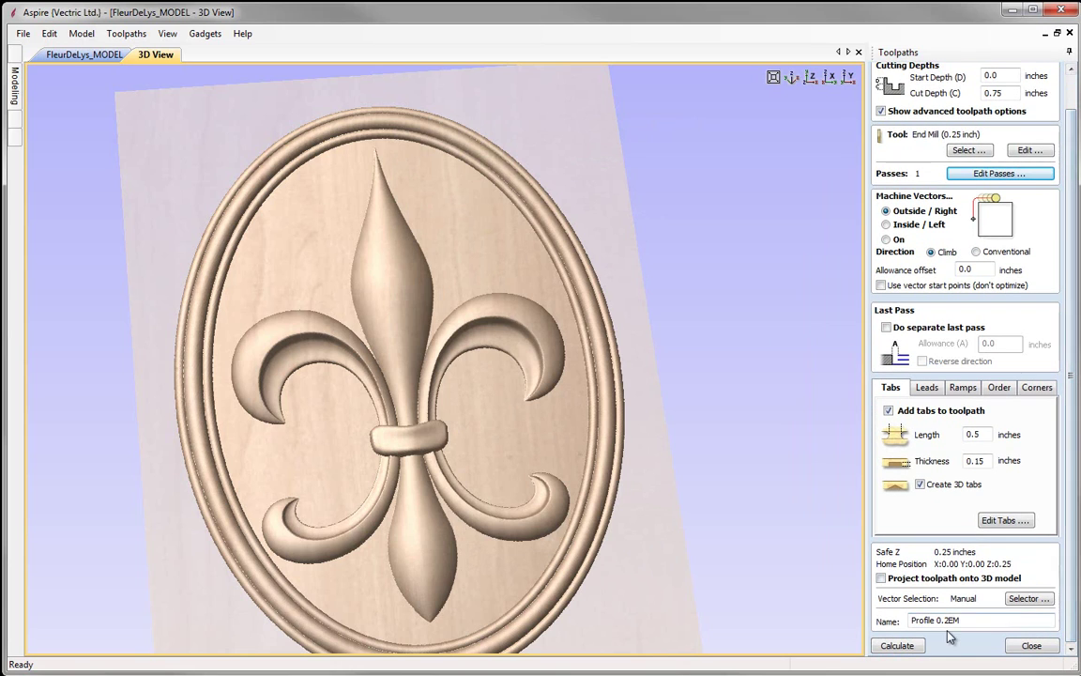
pyautogui.write('5')
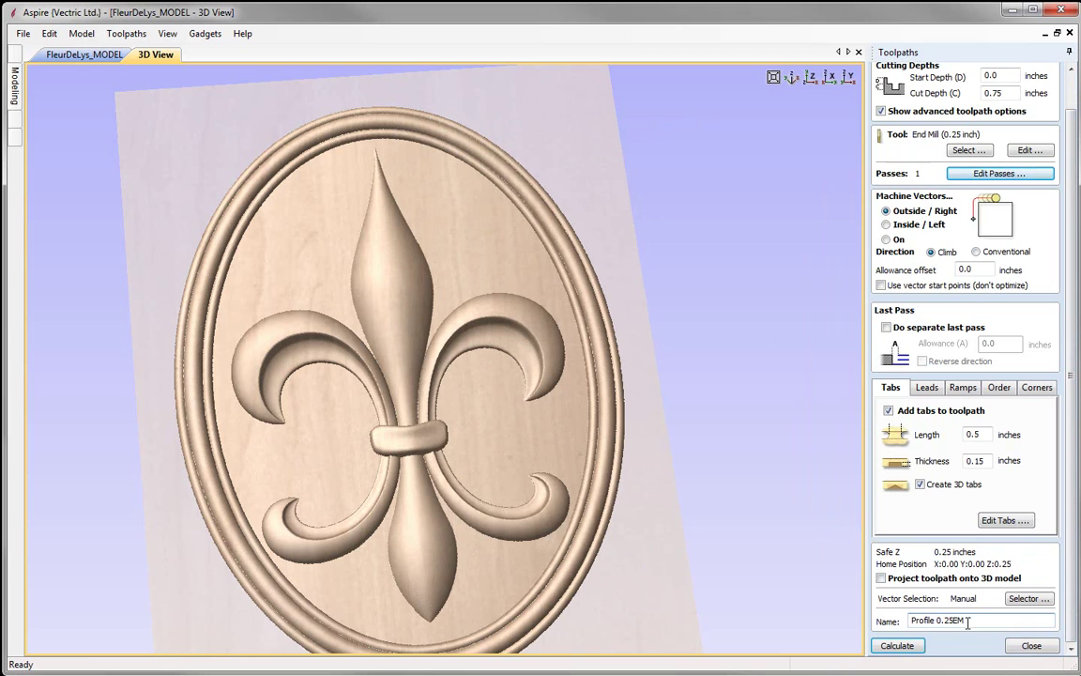
pyautogui.click(903, 647)
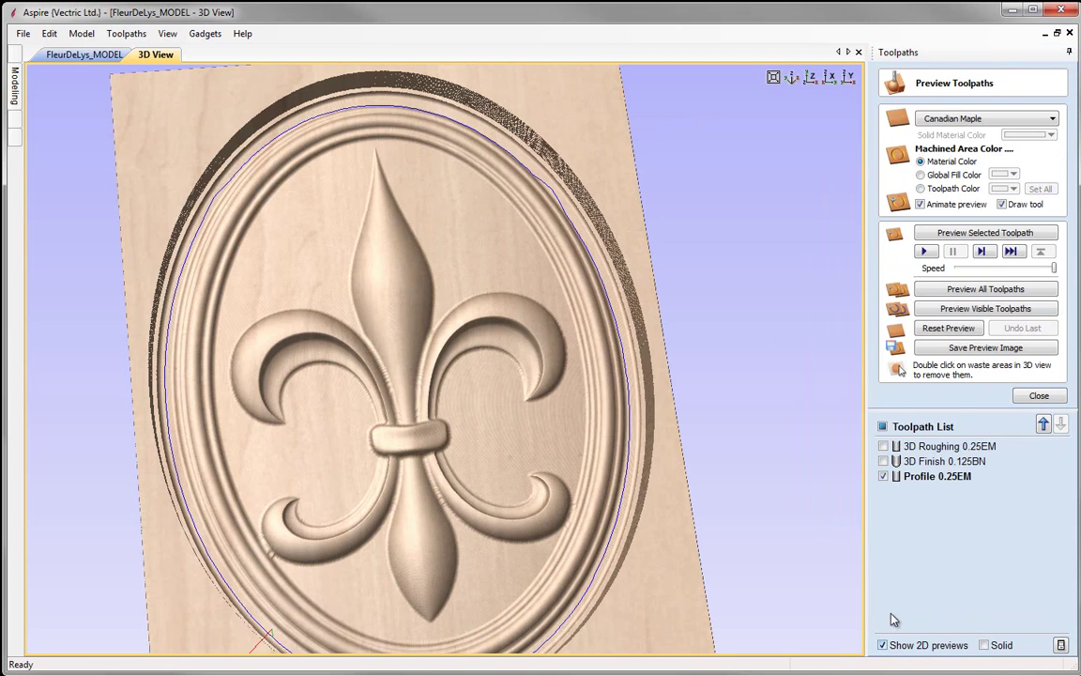
# Simulate the Profile 0.25EM toolpath and inspect the tabs holding the oval cut-out in the 3D view.
pyautogui.click(984, 234)
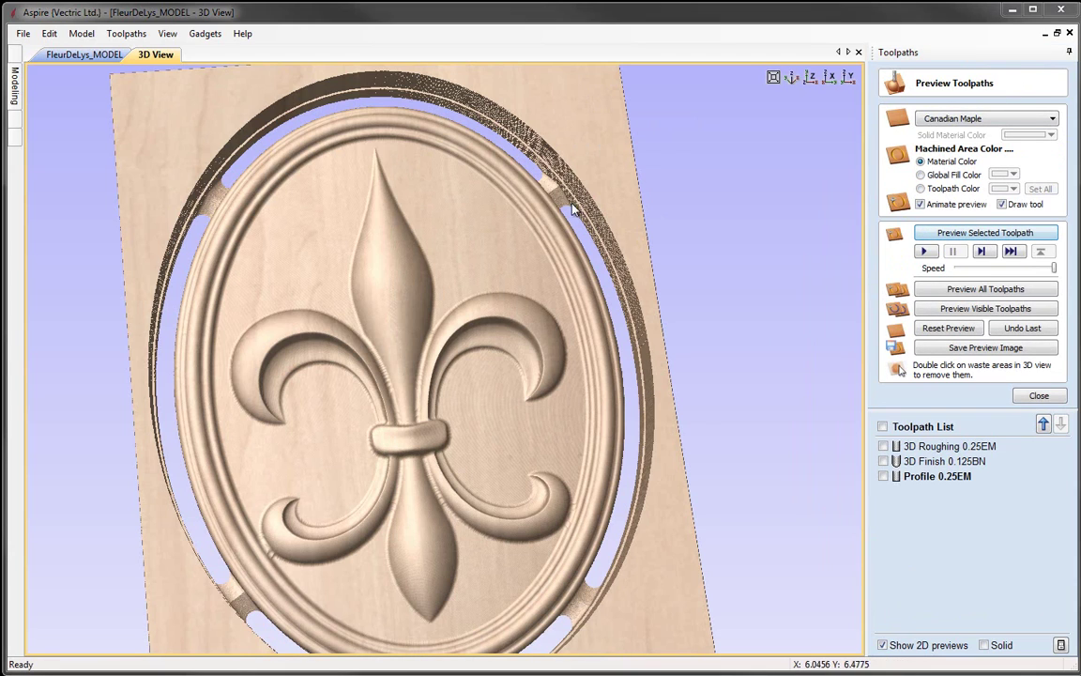
pyautogui.moveTo(462, 454); pyautogui.dragTo(211, 192)
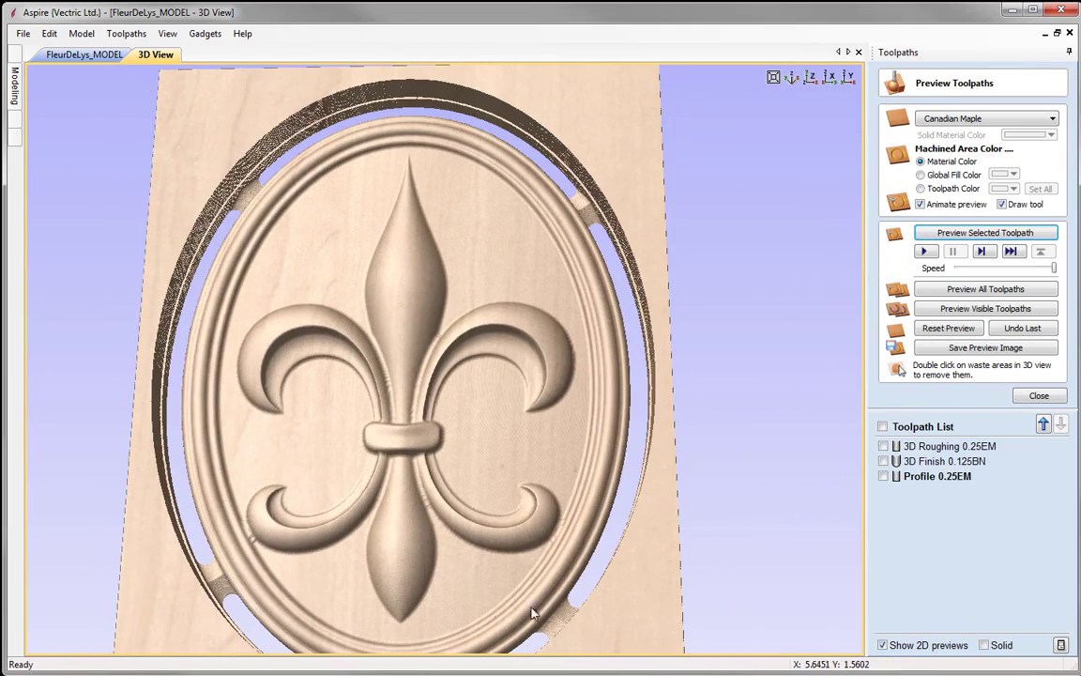
pyautogui.moveTo(470, 405); pyautogui.dragTo(338, 357)
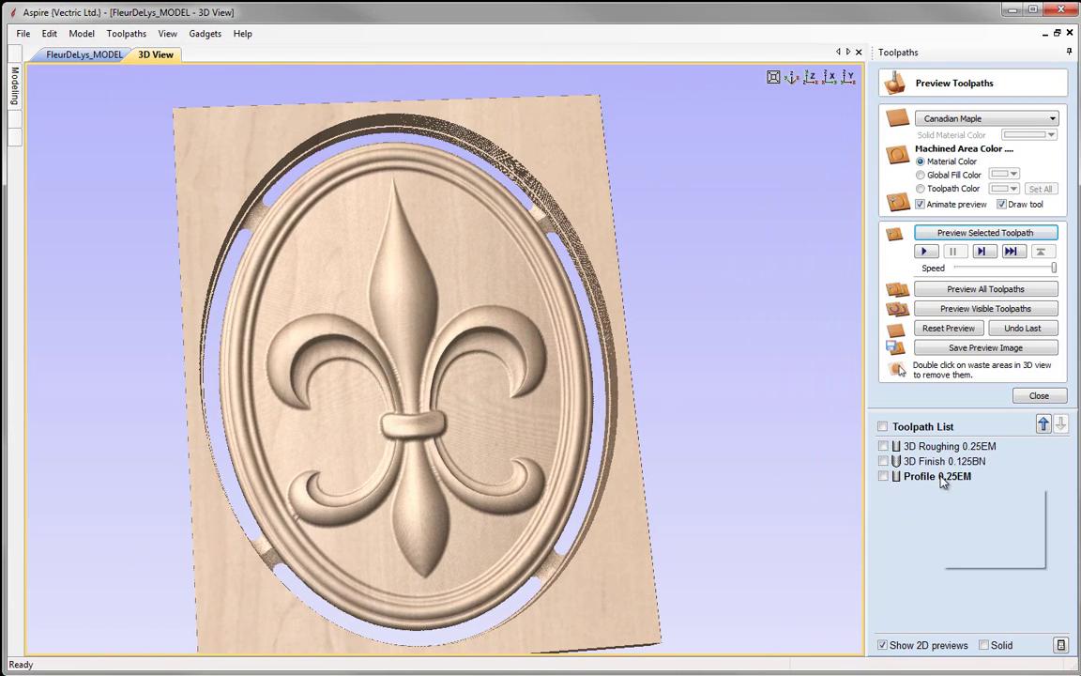
# Check the tool settings and estimated machining times of the Profile 0.25EM and 3D Finish 0.125BN toolpaths.
pyautogui.moveTo(943, 480)
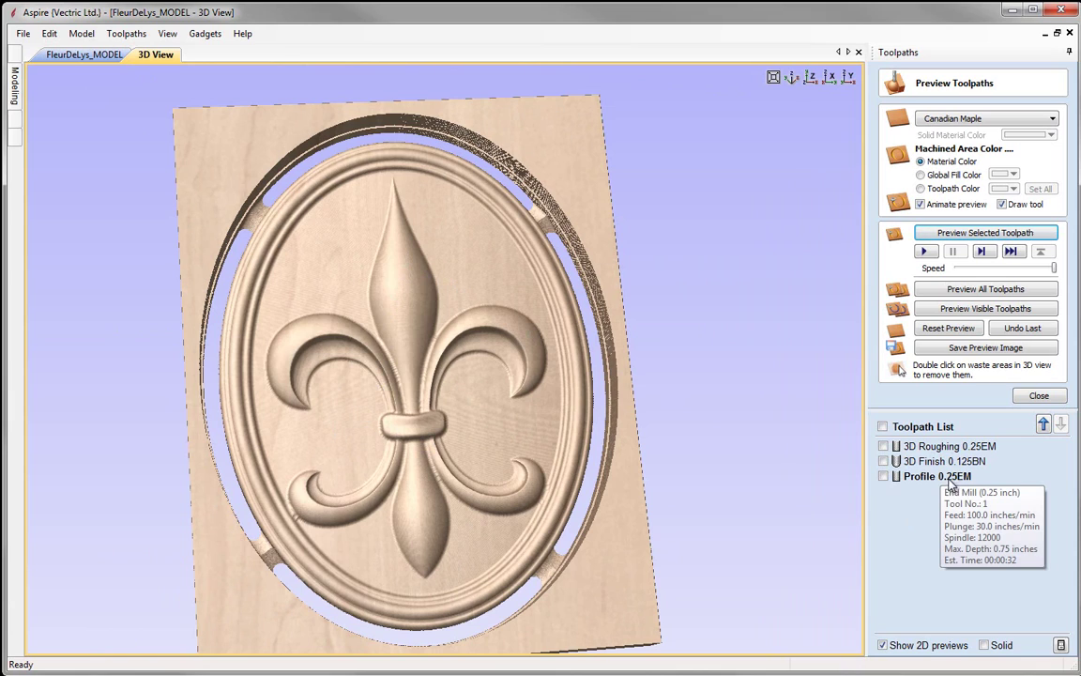
pyautogui.moveTo(948, 460)
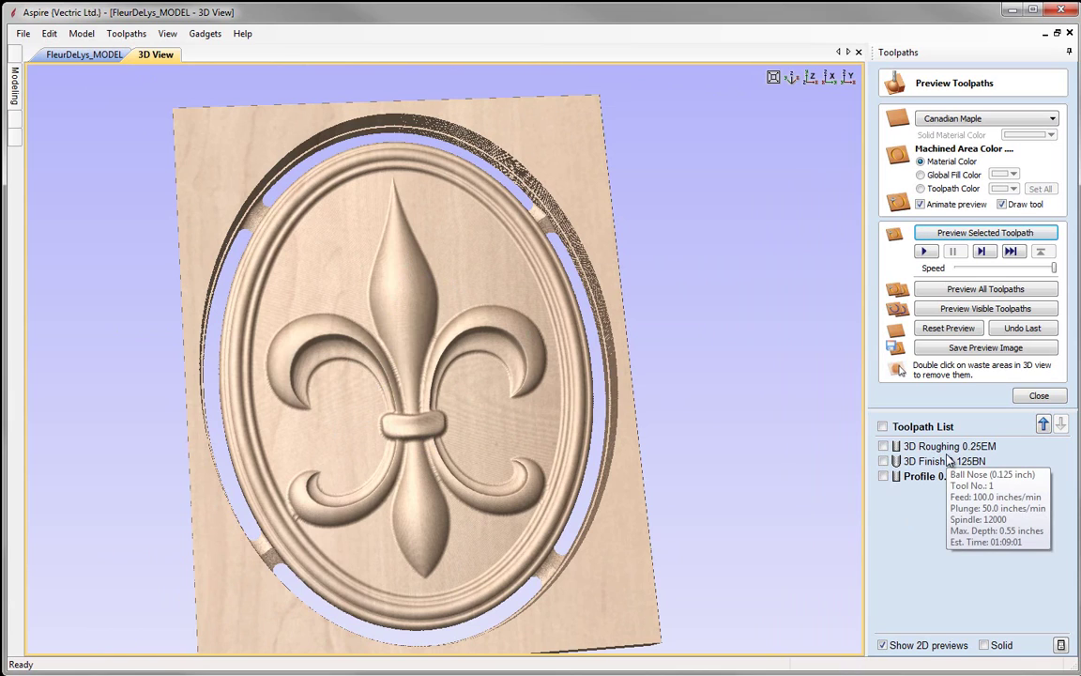
# Prepare the 3D Roughing 0.25EM toolpath for saving with the G Code (inch) (*.tap) post processor.
pyautogui.click(1040, 396)
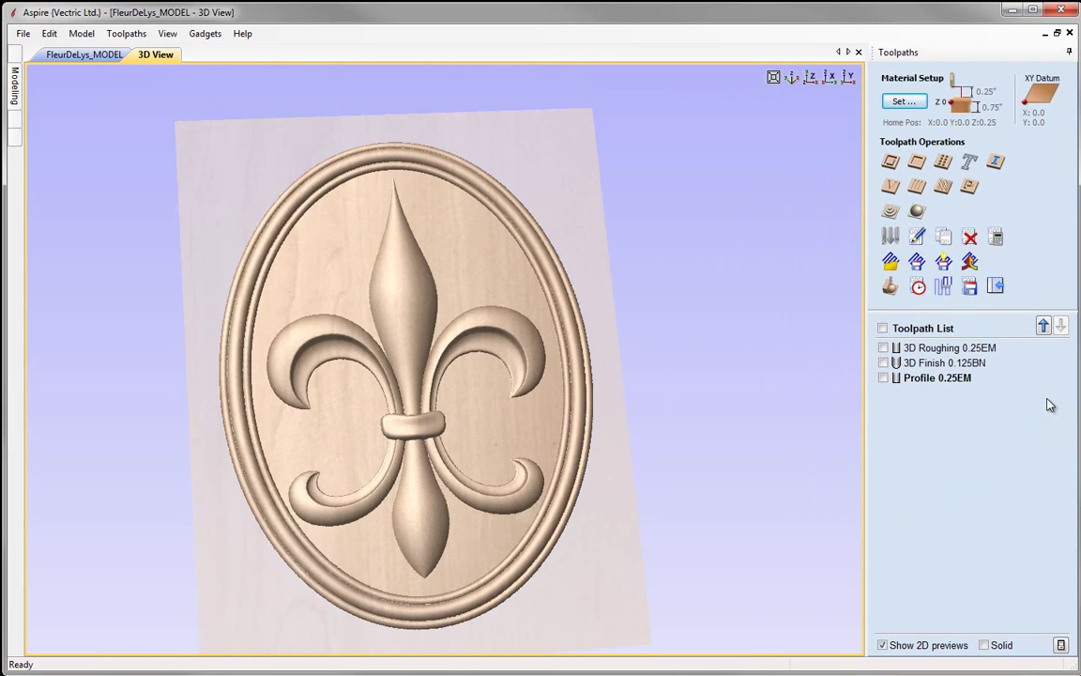
pyautogui.click(958, 349)
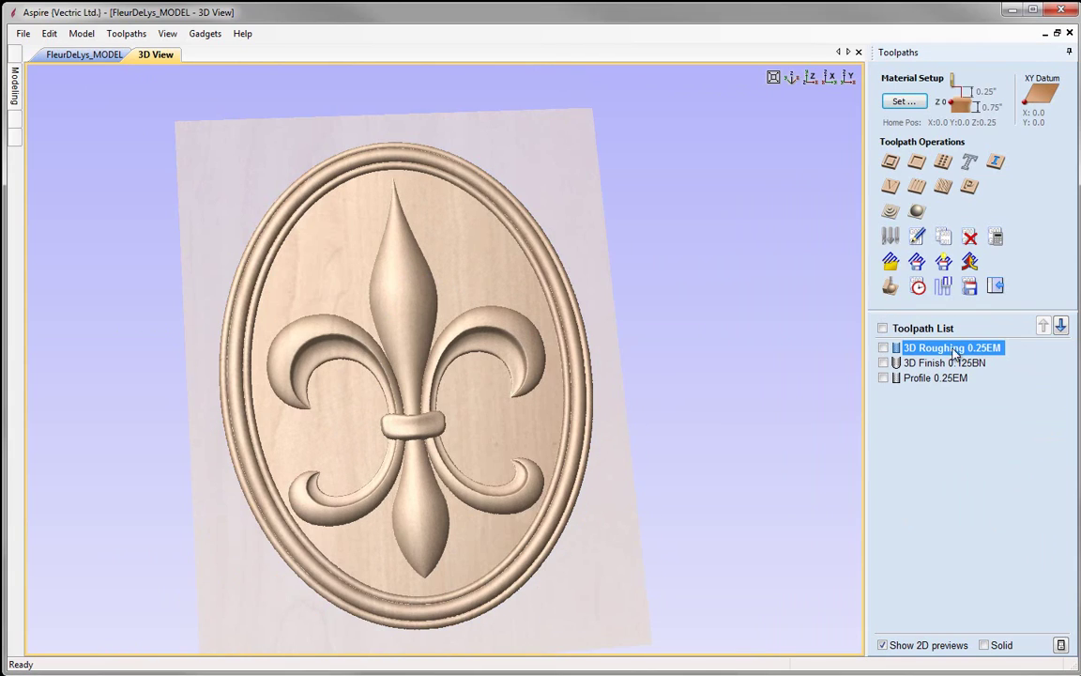
pyautogui.click(971, 291)
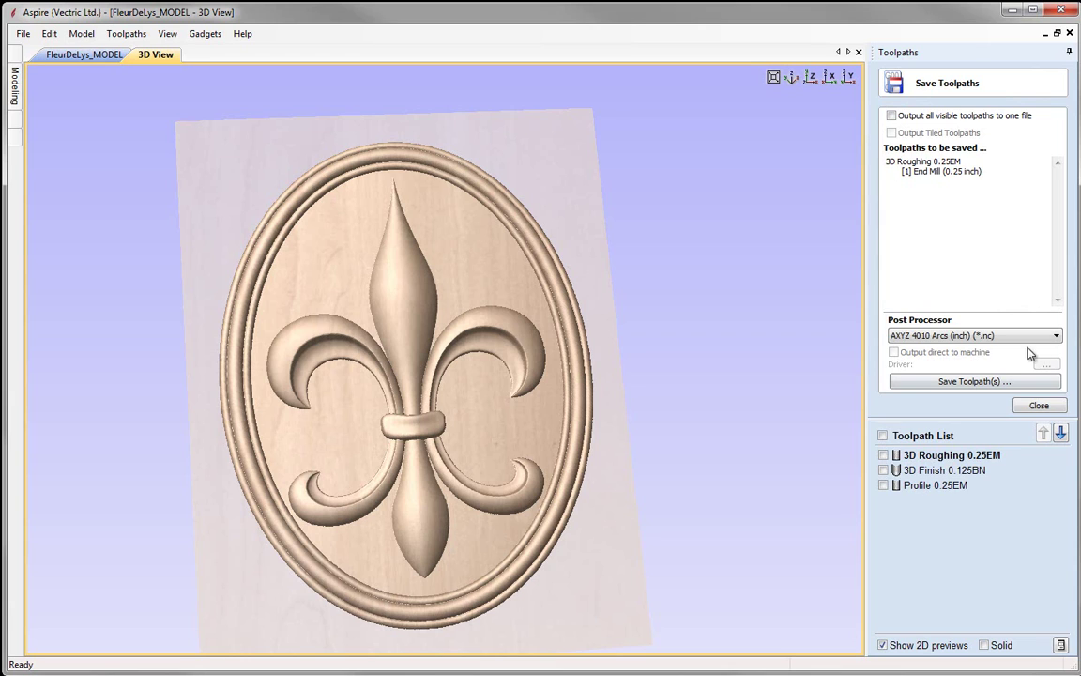
pyautogui.click(1056, 336)
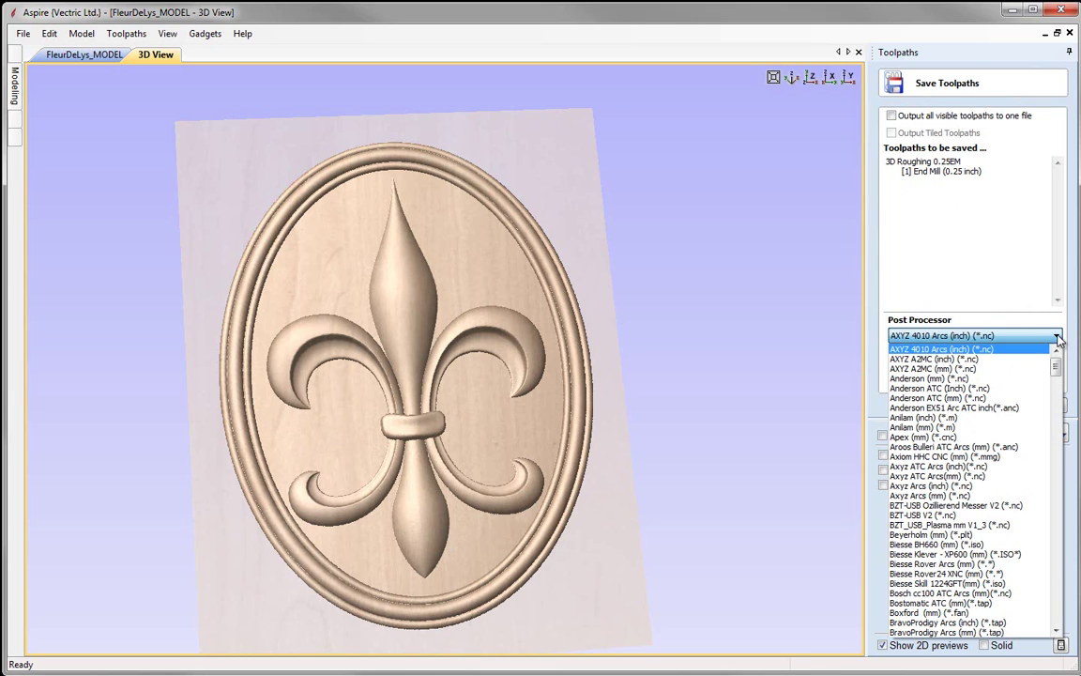
pyautogui.scroll(-4, 1004, 486)
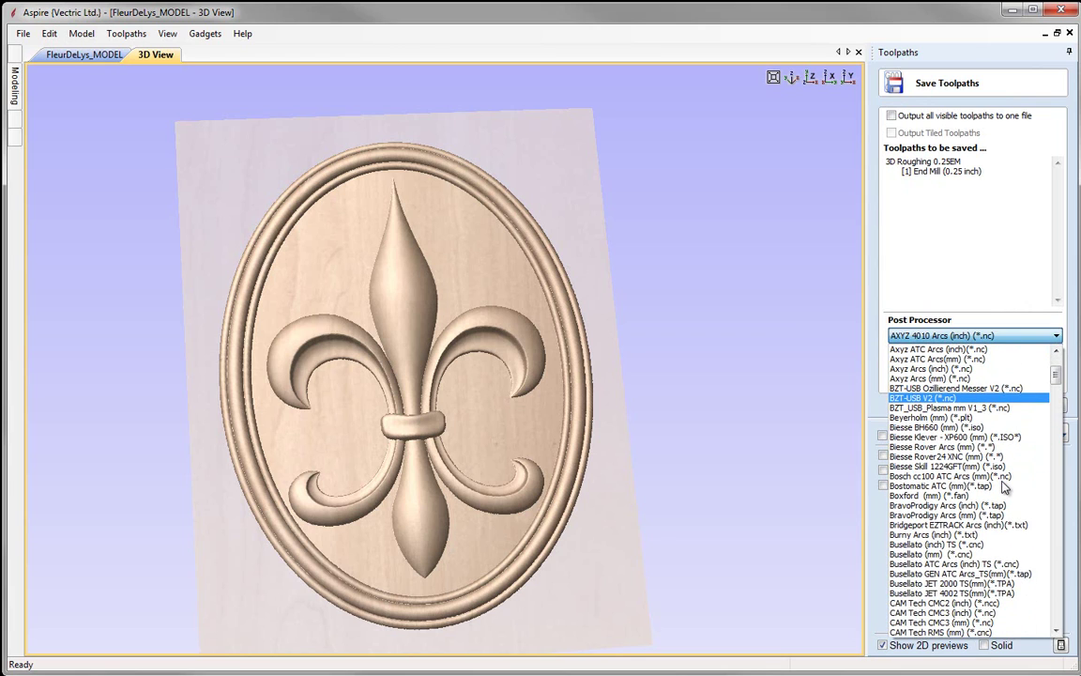
pyautogui.press('g')
pyautogui.click(932, 633)
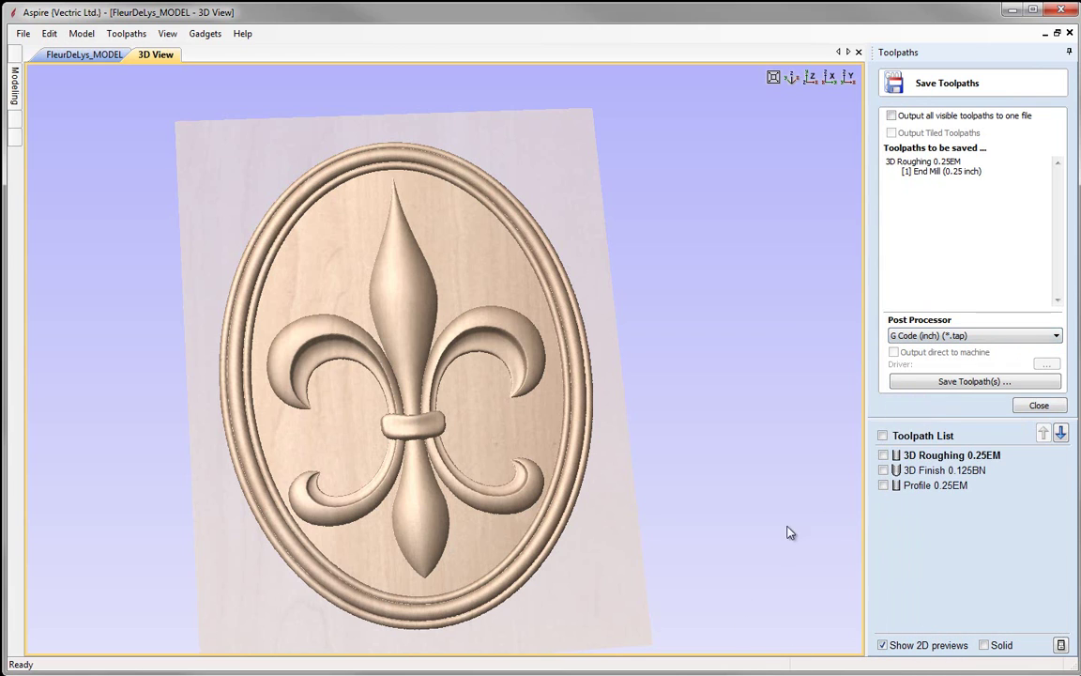
# Save the roughing toolpath as 3D Roughing 0.25EM.tap in the FleurDeLys_FILES folder.
pyautogui.click(976, 383)
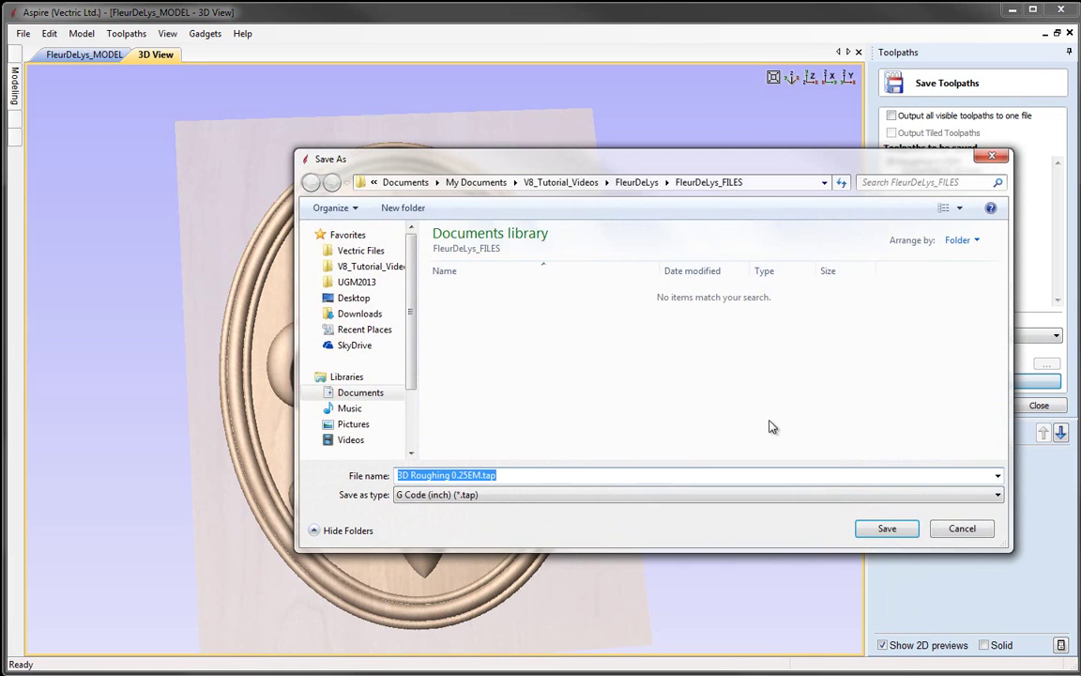
pyautogui.click(503, 477)
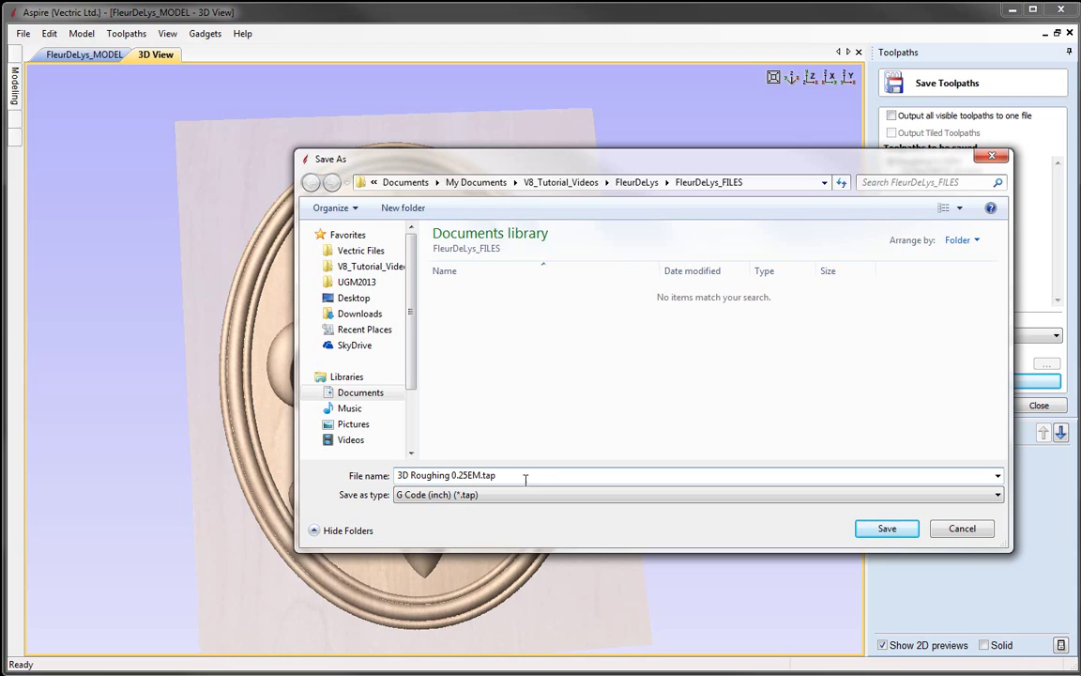
pyautogui.click(886, 530)
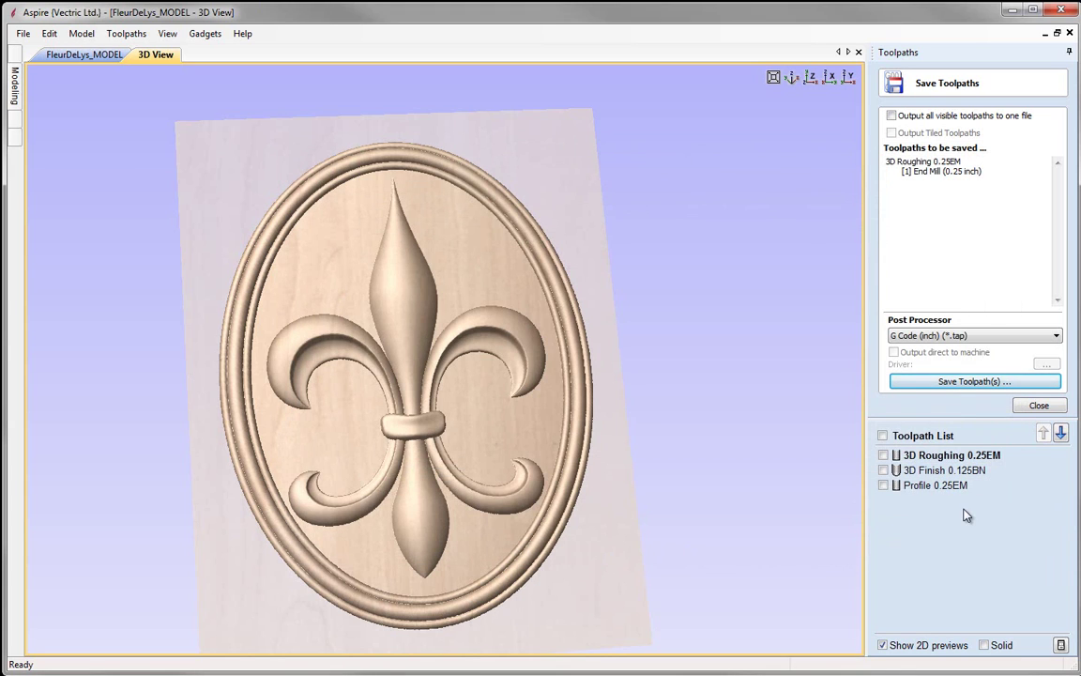
pyautogui.click(1040, 404)
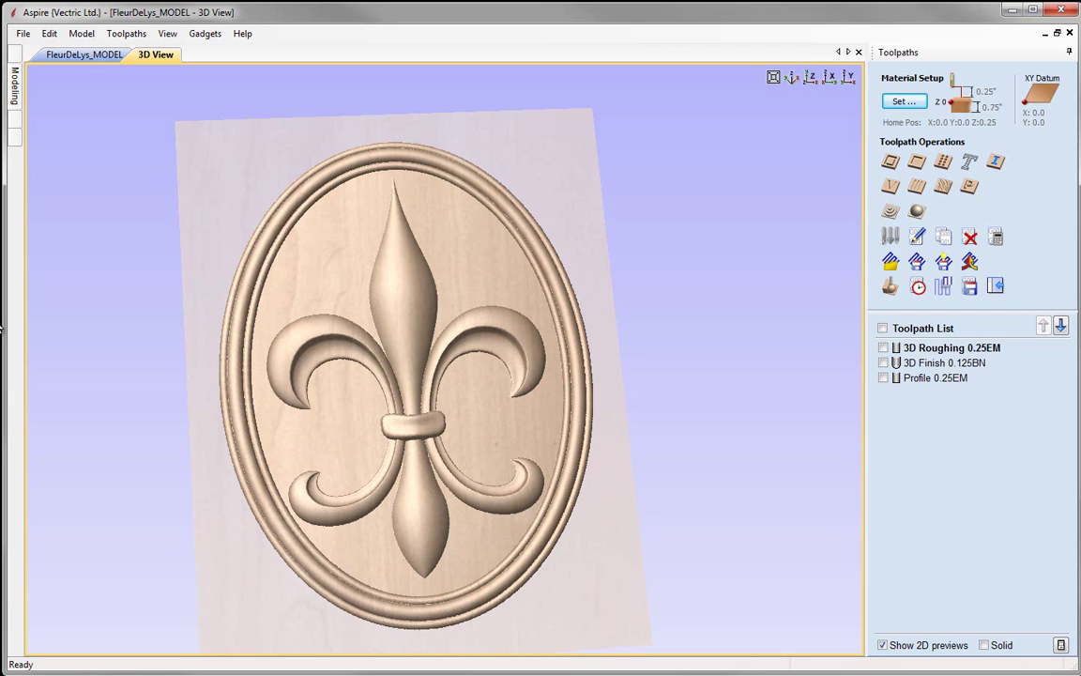
# Save a copy of the project as FleurDeLys_TOOLPATH.crv3d in the FleurDeLys_FILES folder.
pyautogui.click(22, 33)
pyautogui.click(63, 99)
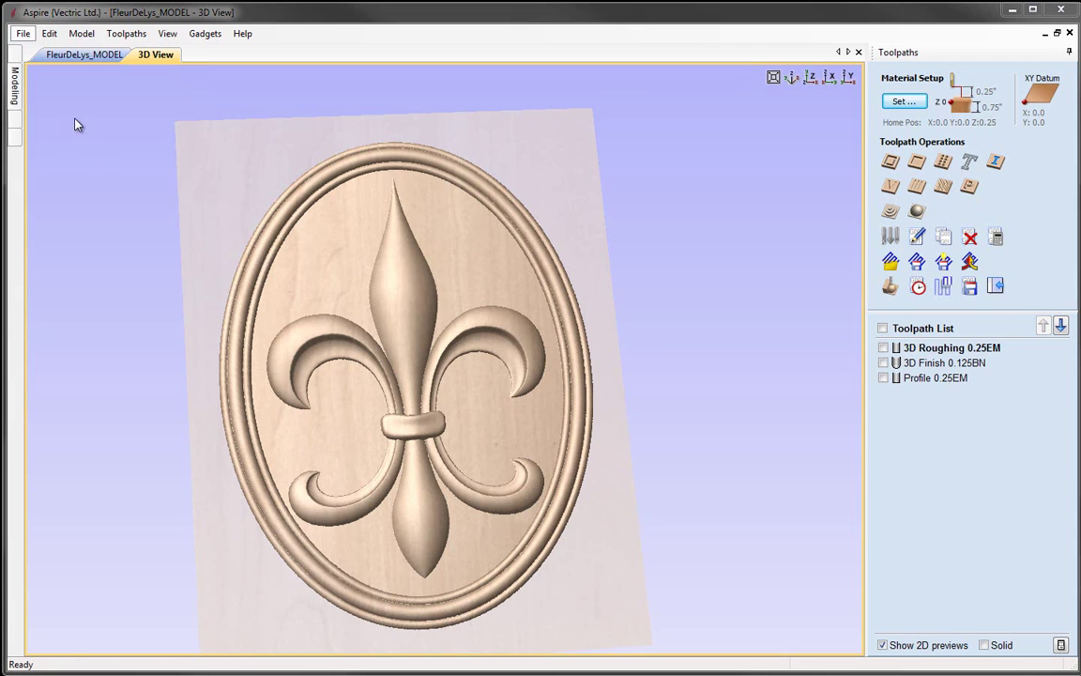
pyautogui.moveTo(444, 475); pyautogui.dragTo(475, 477)
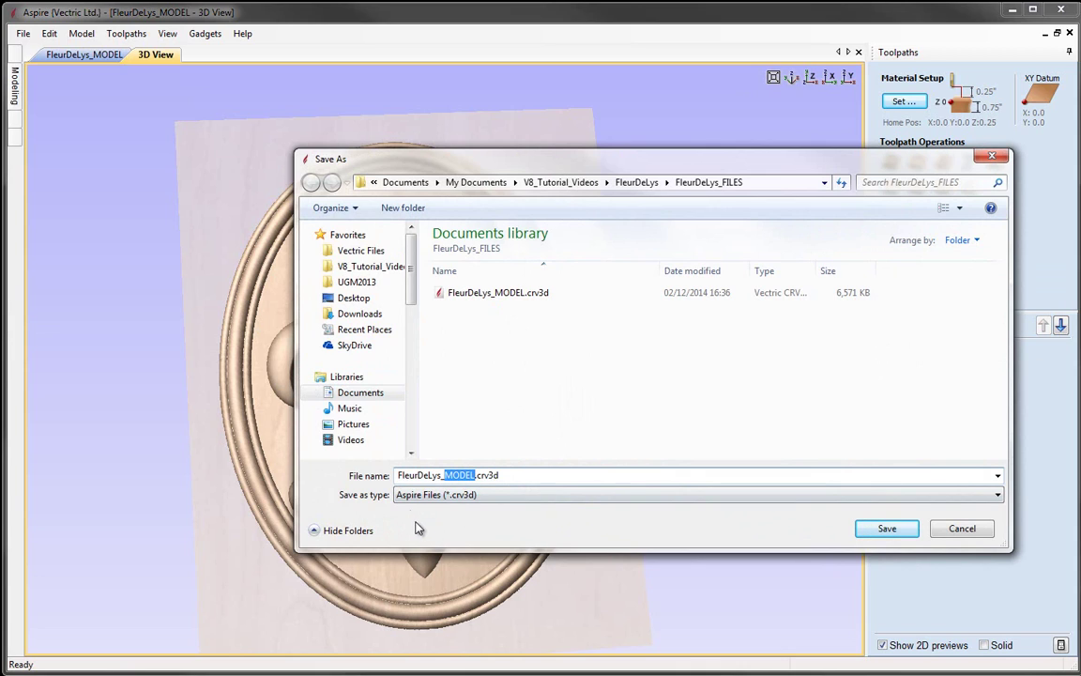
pyautogui.write('TOOLP')
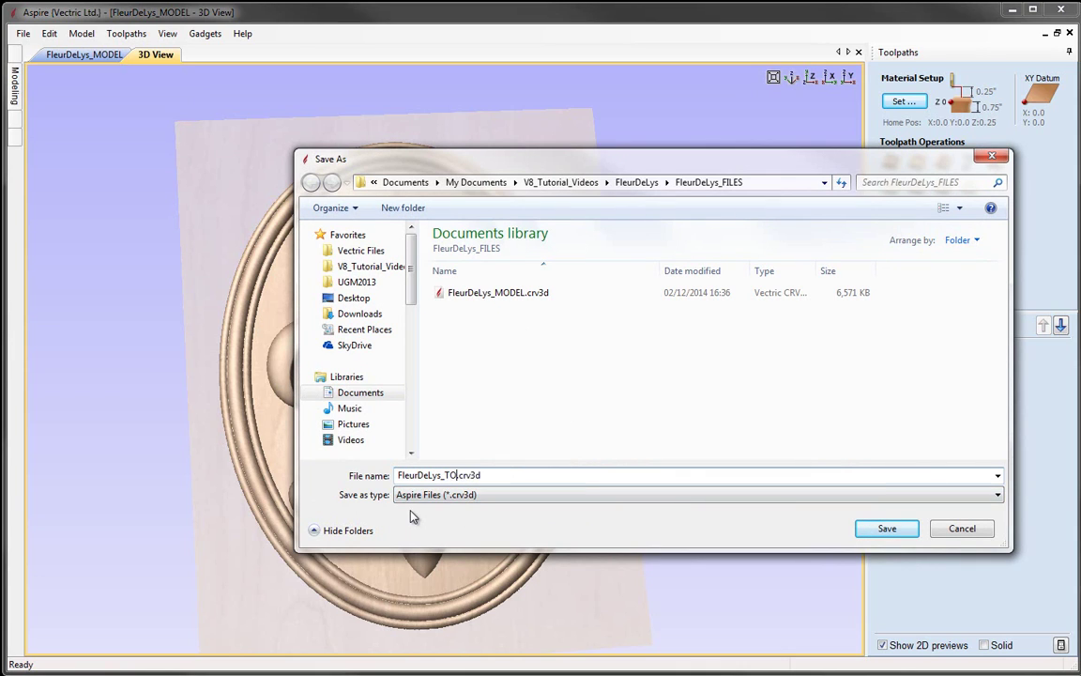
pyautogui.write('ATH')
pyautogui.click(887, 529)
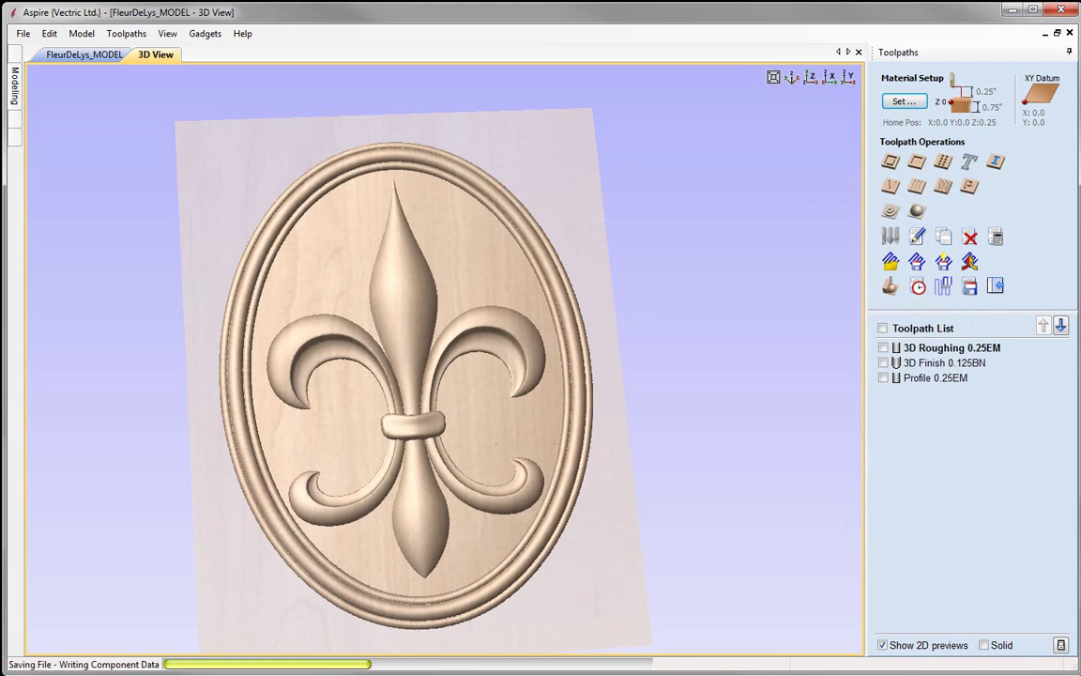